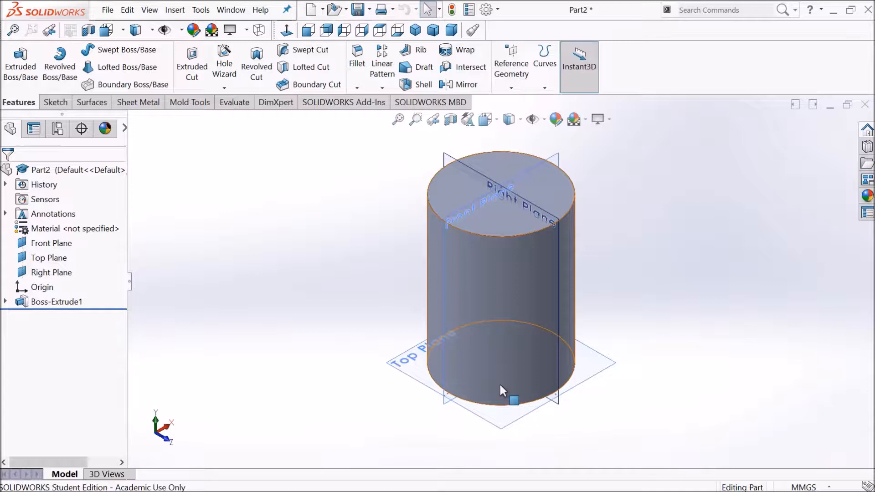
pyautogui.click(66, 104)
pyautogui.click(14, 57)
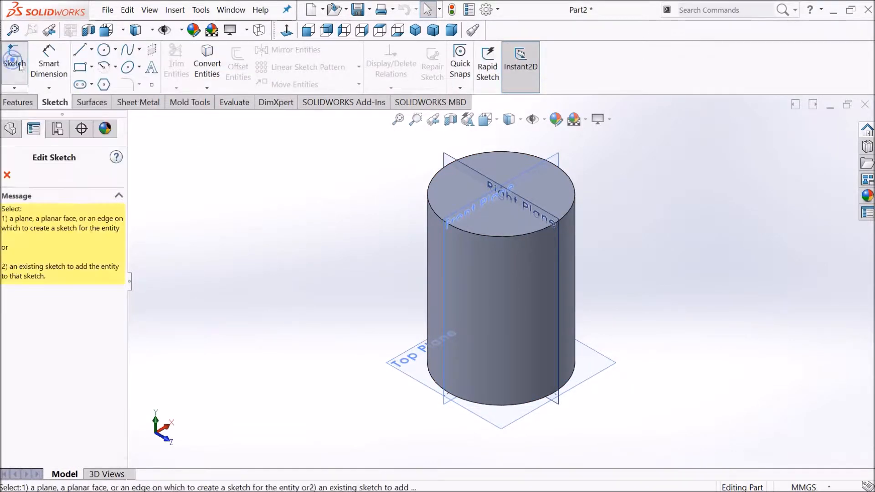
pyautogui.click(442, 182)
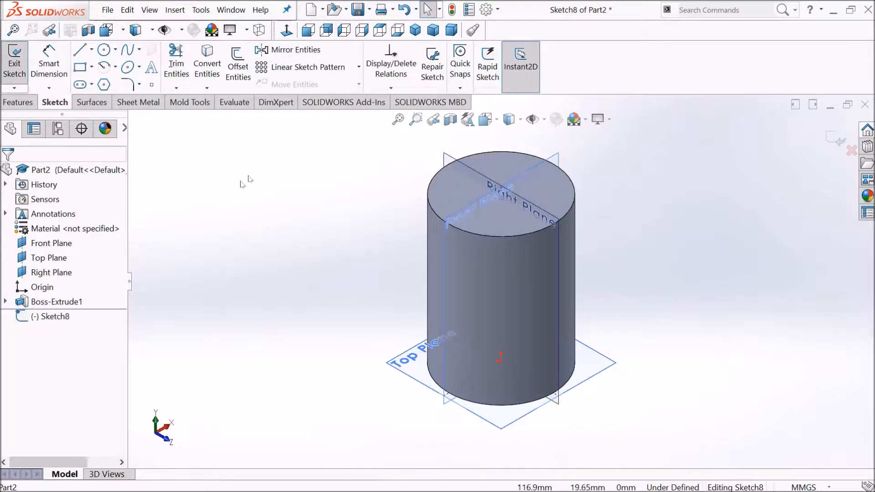
pyautogui.click(11, 62)
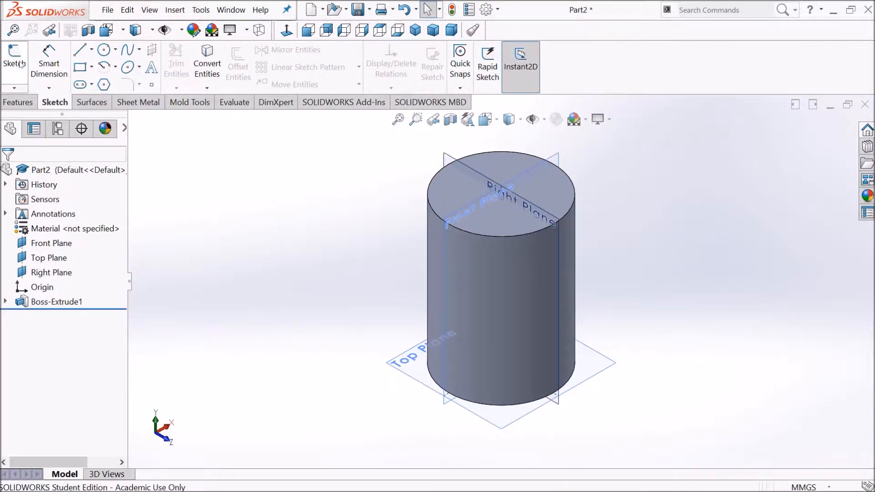
# Step: Start a new sketch on the cylinder's top face and view it from the top
pyautogui.click(21, 64)
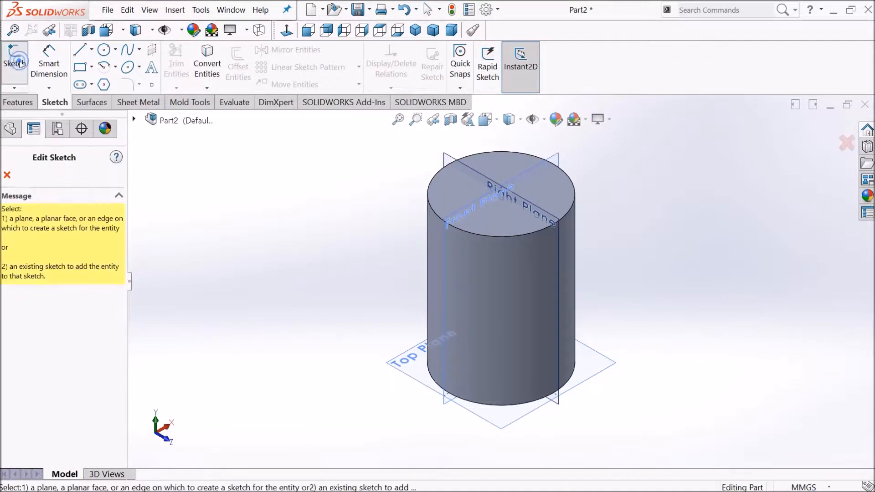
pyautogui.click(433, 201)
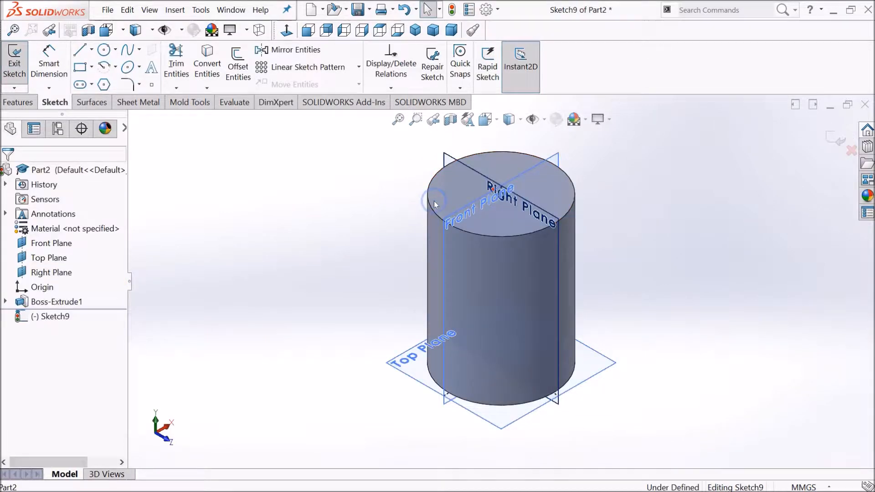
pyautogui.click(485, 120)
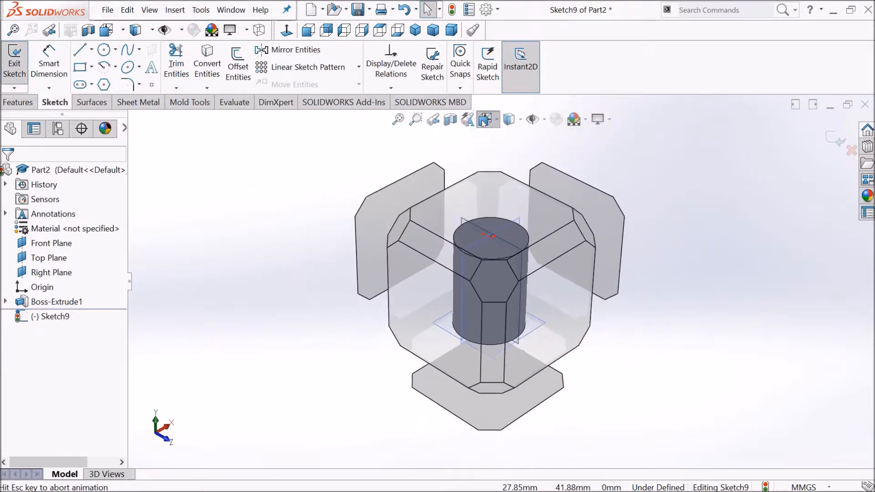
pyautogui.click(559, 192)
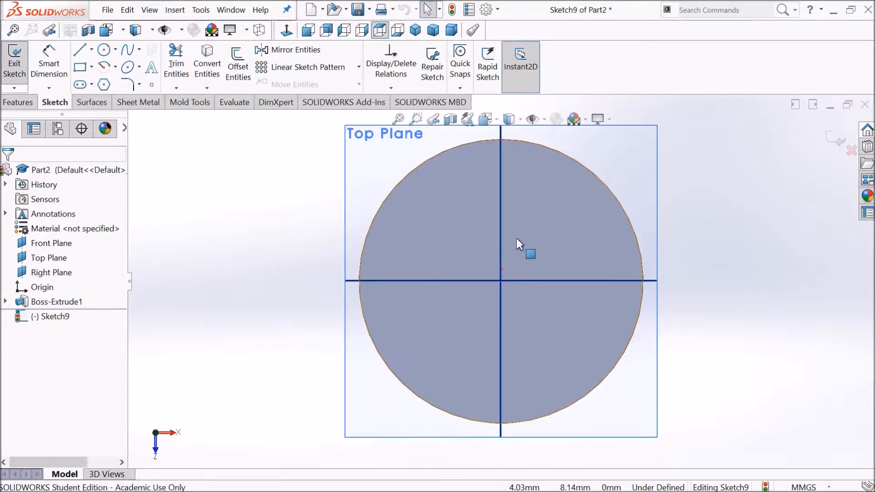
# Step: Draw a six-sided inscribed polygon centred on the origin, about 36 mm across flats
pyautogui.click(104, 85)
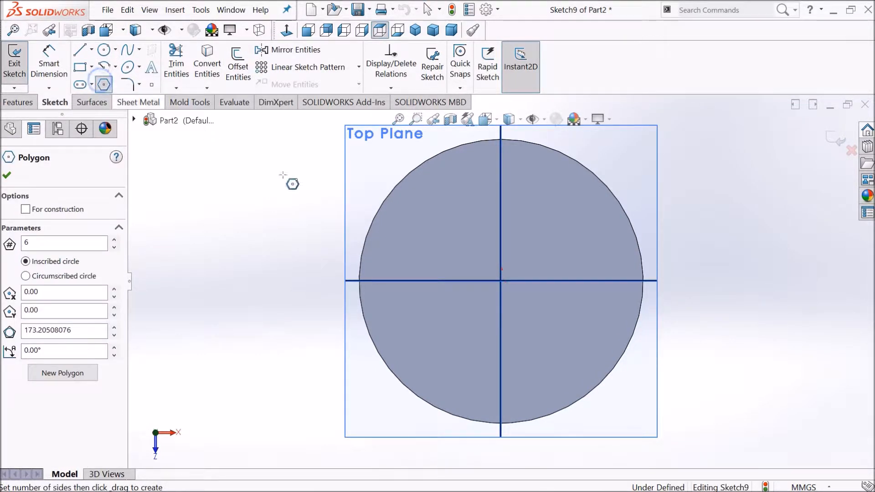
pyautogui.click(501, 281)
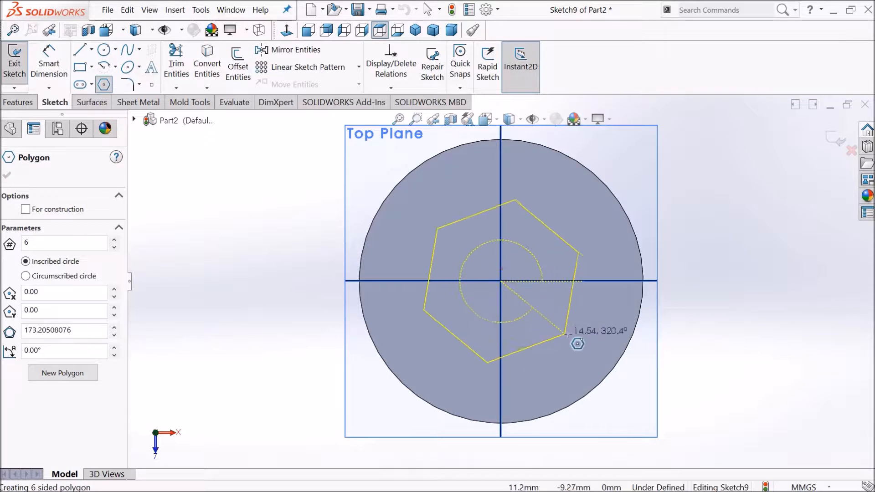
pyautogui.click(603, 340)
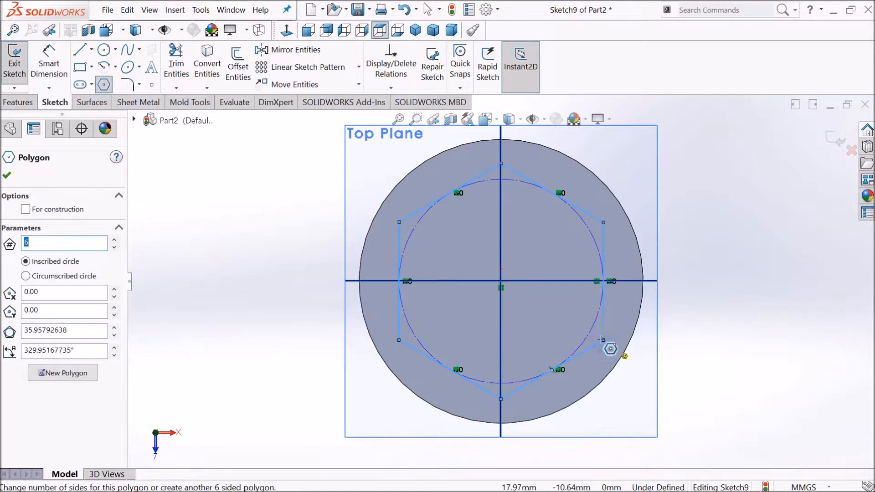
# Step: Dimension the distance between two opposite flats of the hexagon as 30 mm
pyautogui.click(57, 65)
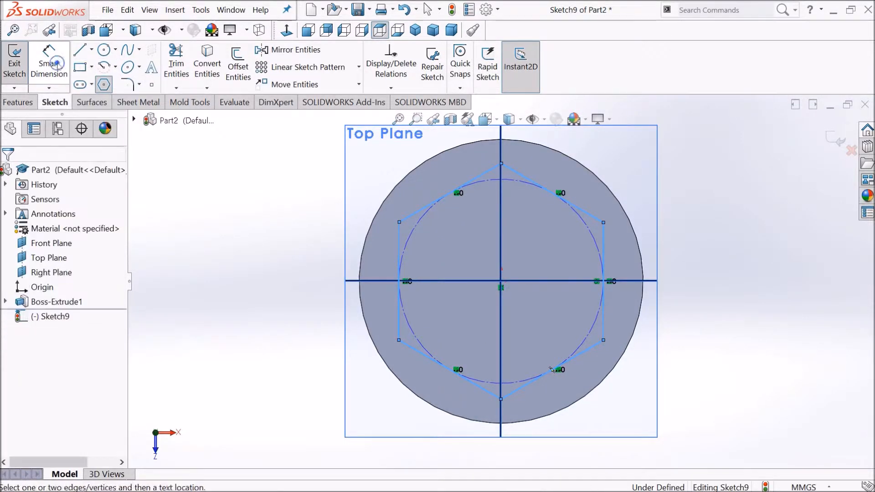
pyautogui.click(424, 211)
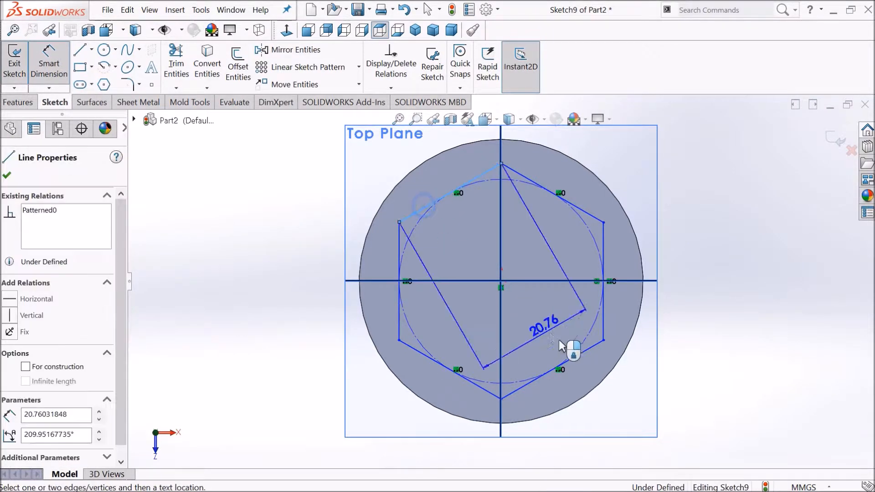
pyautogui.click(590, 357)
pyautogui.click(742, 196)
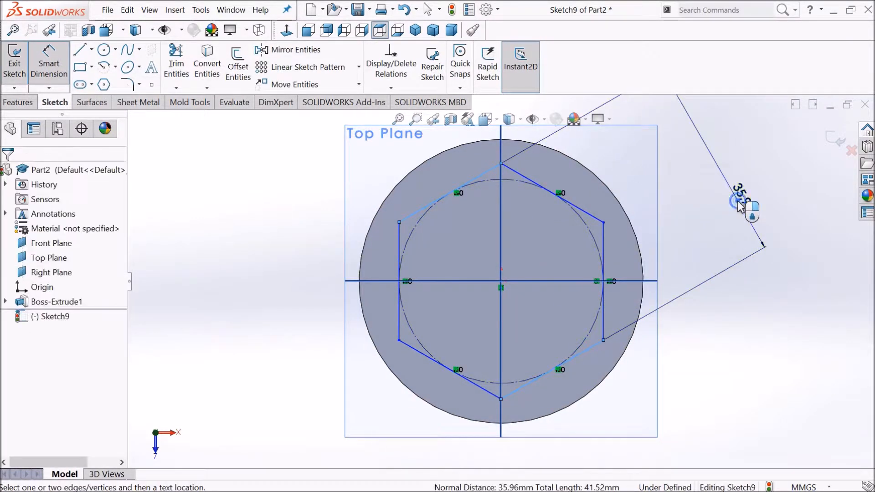
pyautogui.write('30')
pyautogui.press('Return')
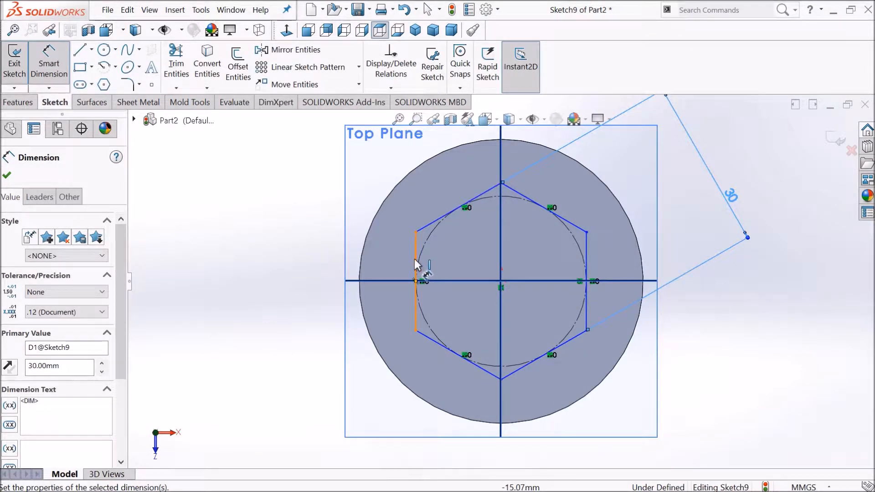
pyautogui.press('Escape')
# Step: Add a Vertical relation to the hexagon's left edge to fully define the sketch
pyautogui.click(414, 251)
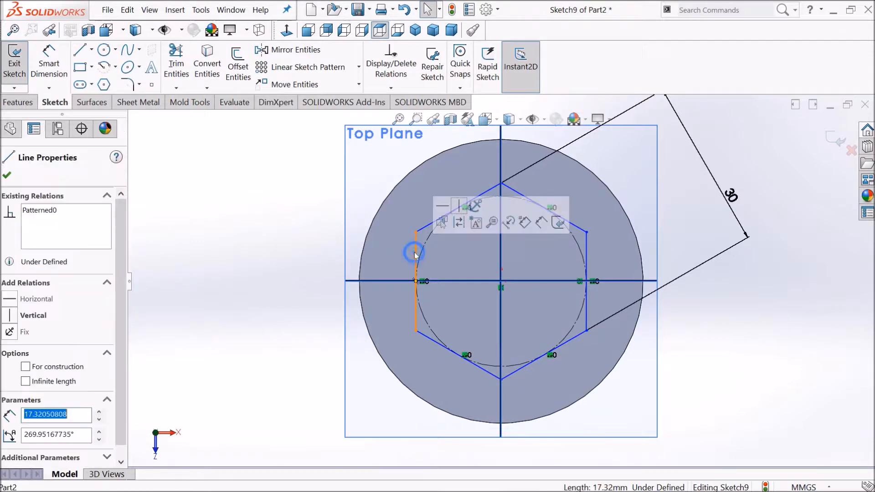
pyautogui.click(459, 206)
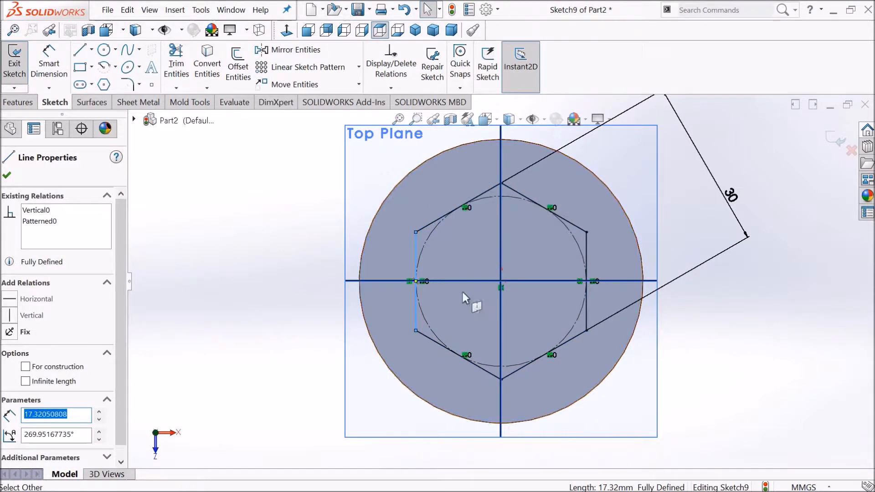
pyautogui.click(7, 175)
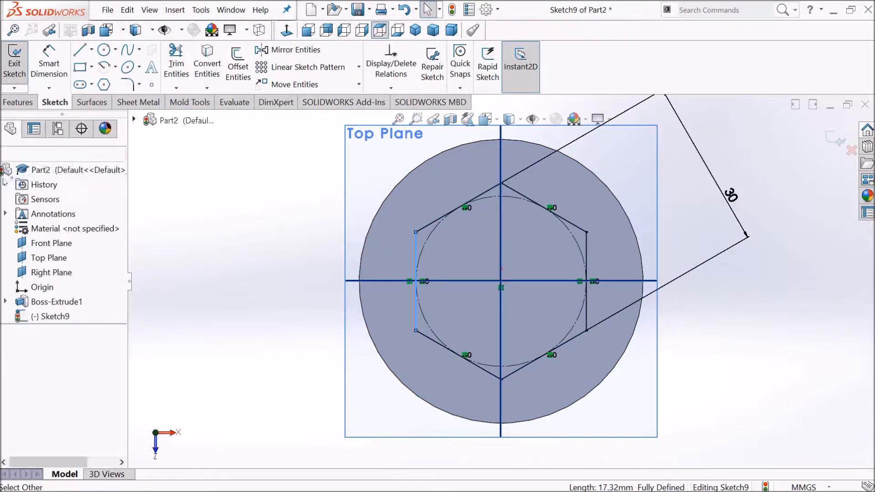
# Step: Start an Extruded Cut from the hexagon sketch and set its blind depth to 60 mm
pyautogui.click(18, 104)
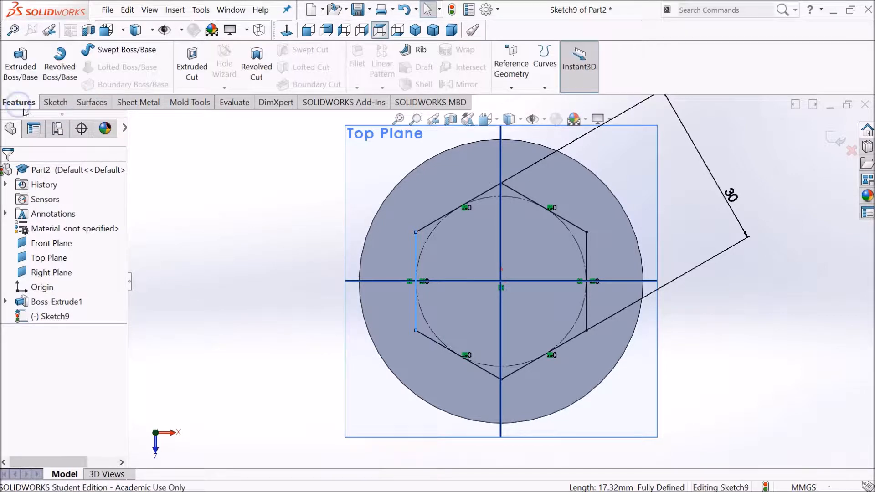
pyautogui.click(187, 76)
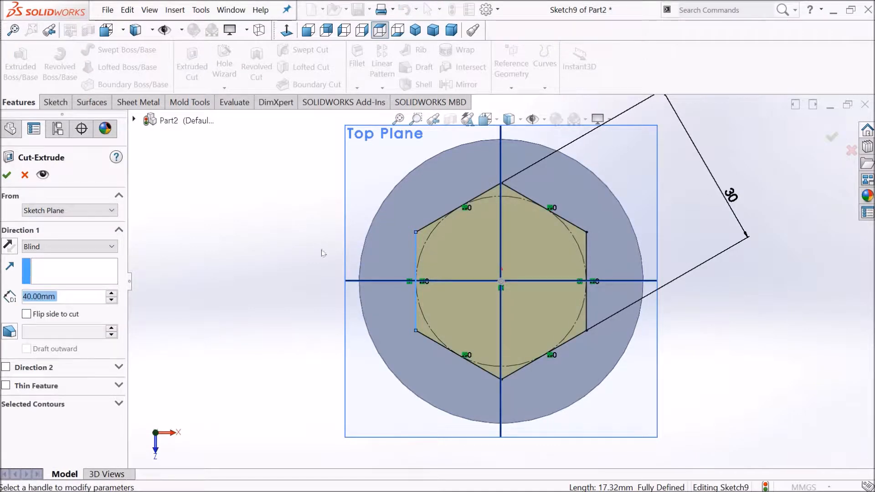
pyautogui.moveTo(371, 389); pyautogui.dragTo(344, 278, button='middle')
pyautogui.scroll(4, 344, 278)
pyautogui.moveTo(381, 312); pyautogui.dragTo(378, 293, button='middle')
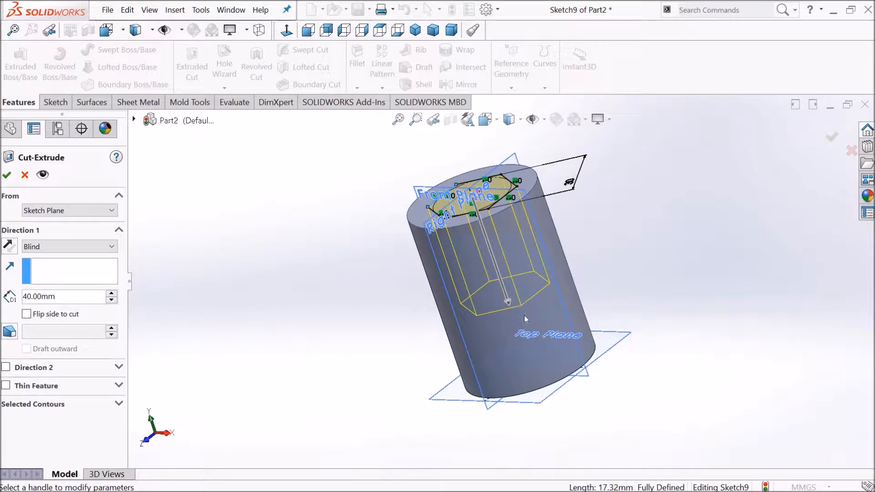
pyautogui.click(101, 250)
pyautogui.click(99, 248)
pyautogui.doubleClick(92, 295)
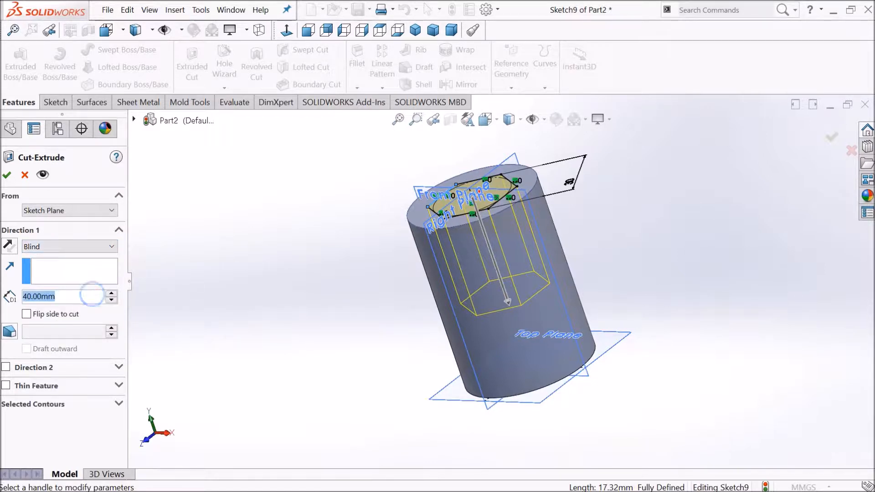
pyautogui.write('^60')
pyautogui.press('Escape')
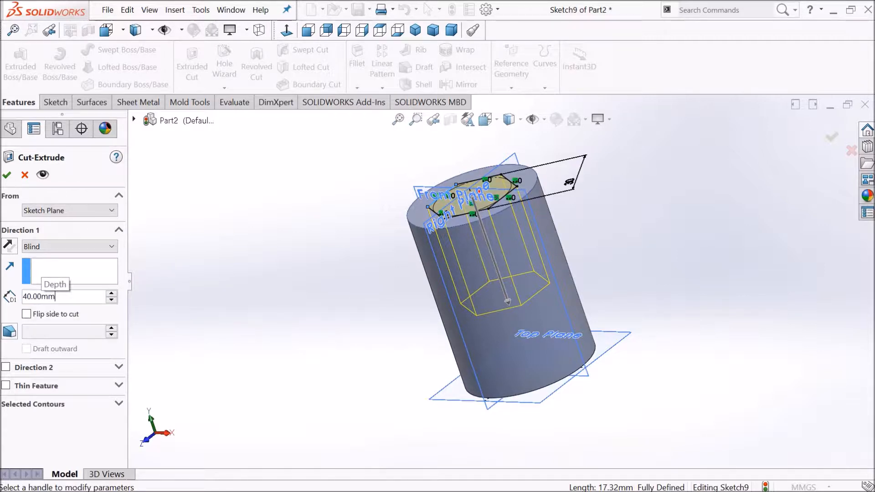
pyautogui.doubleClick(69, 297)
pyautogui.press('BackSpace')
pyautogui.write('60')
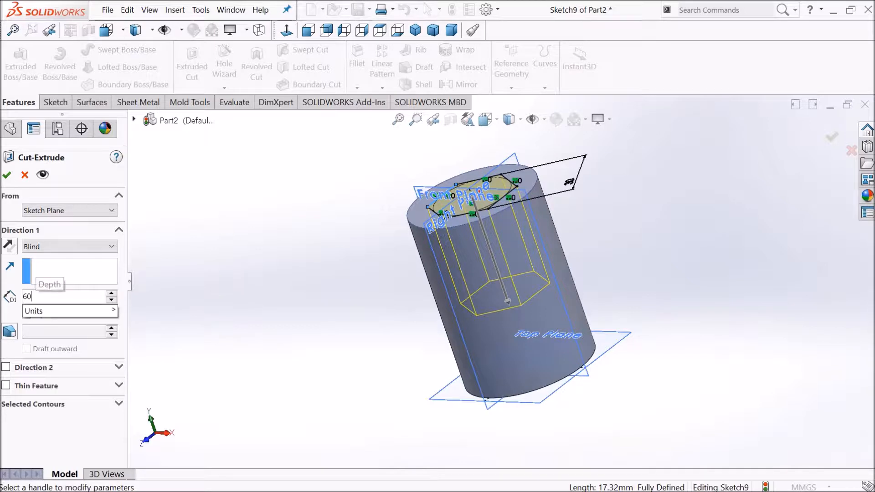
pyautogui.press('Return')
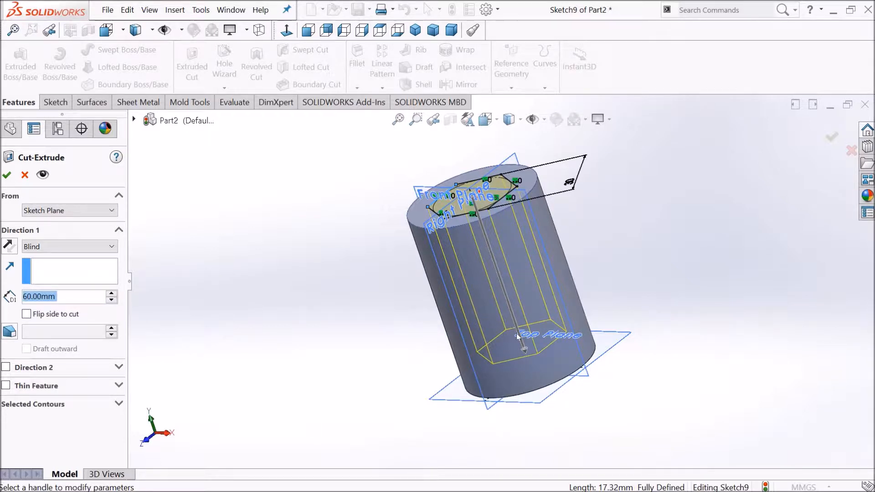
# Step: Set the cut depth to about 51 mm by picking a point on the model, then switch to Through All
pyautogui.click(524, 351)
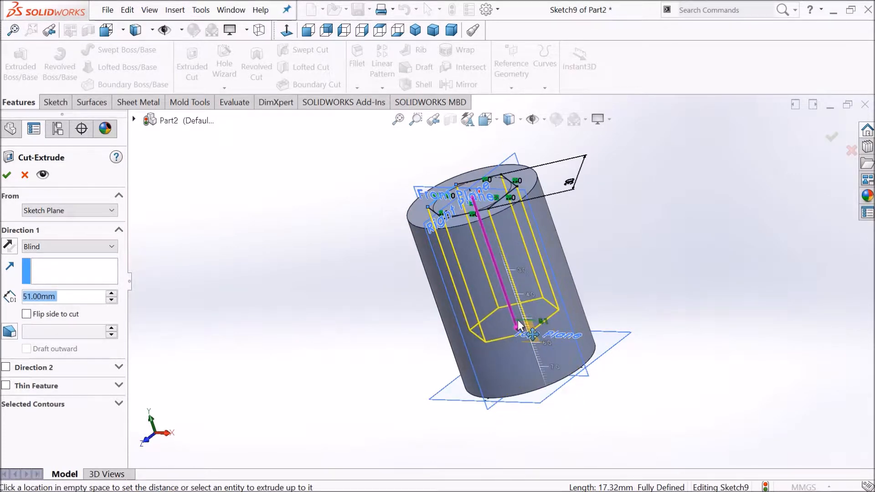
pyautogui.click(518, 325)
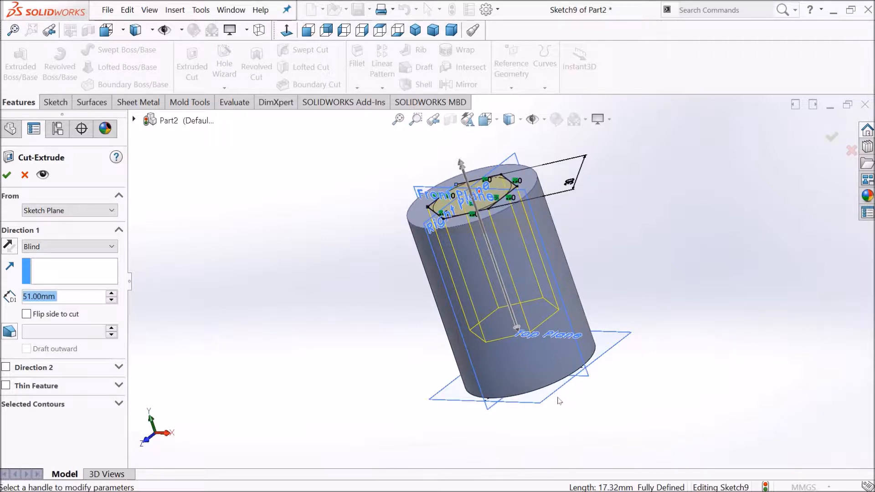
pyautogui.click(93, 249)
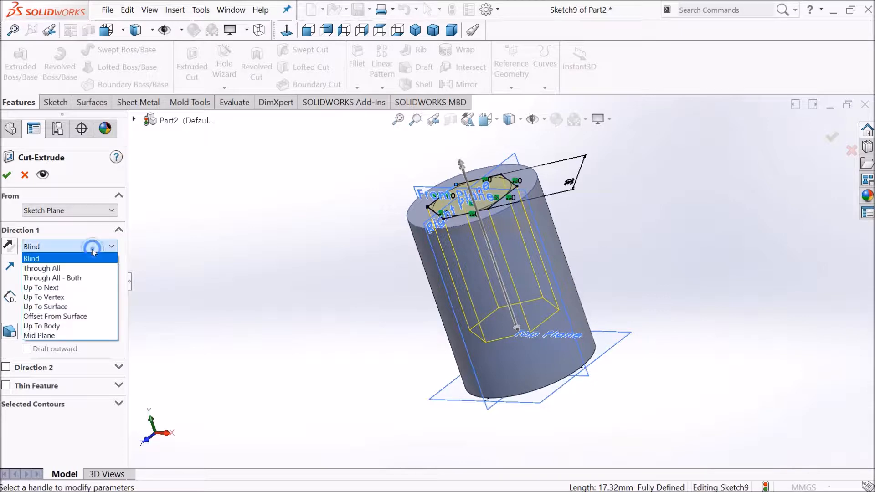
pyautogui.click(84, 269)
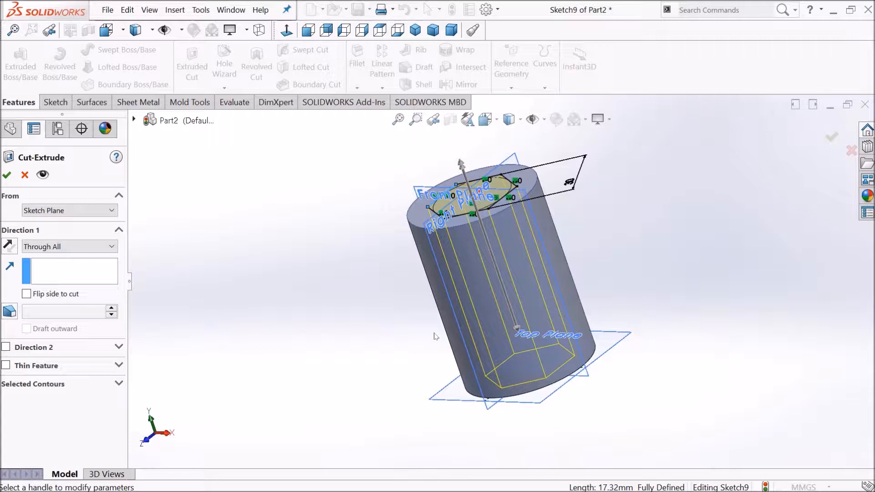
# Step: Change the cut's end condition to Through All - Both, keeping Direction 2 at Through All
pyautogui.click(53, 247)
pyautogui.click(55, 278)
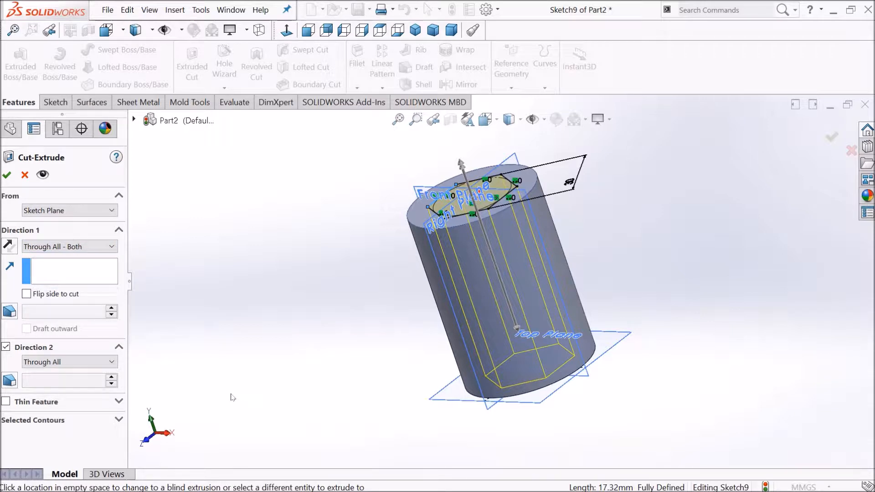
pyautogui.click(97, 364)
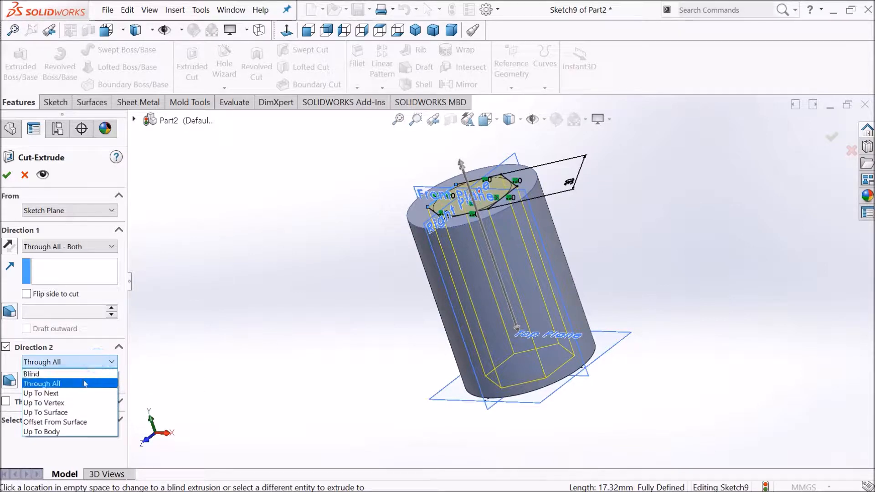
pyautogui.click(93, 362)
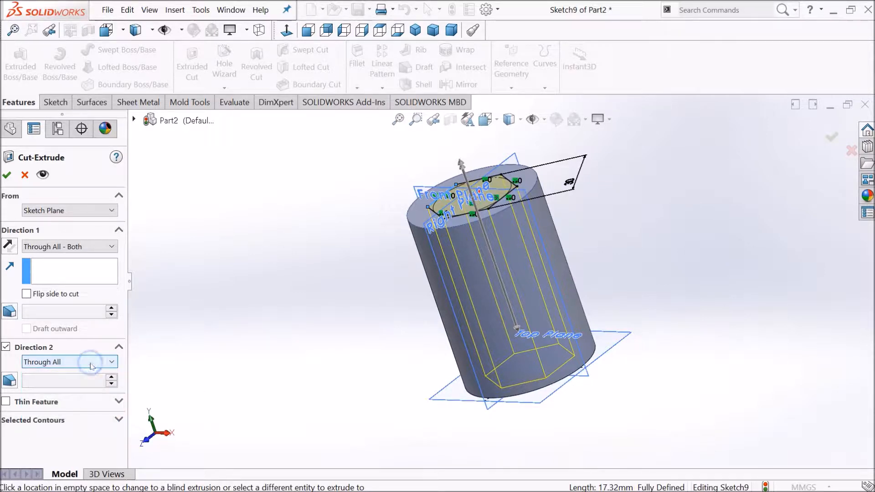
# Step: Set the first direction's end condition to Up To Surface and select the cylinder's bottom face
pyautogui.click(93, 246)
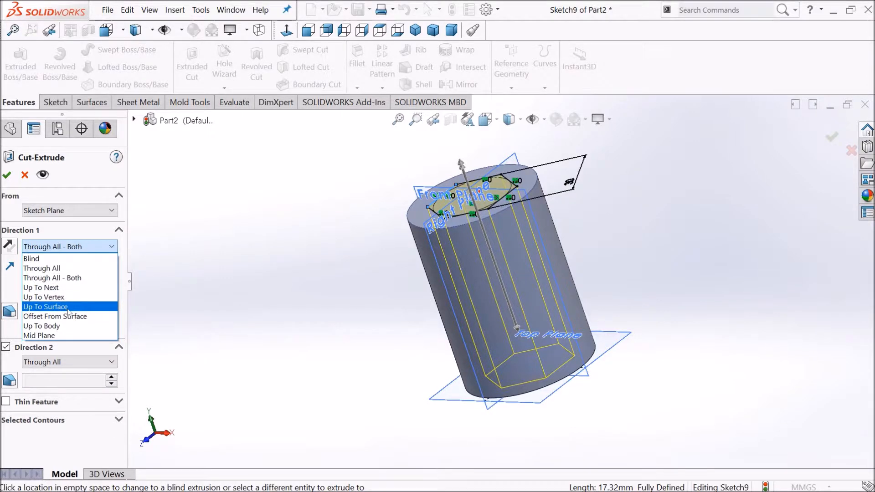
pyautogui.click(68, 309)
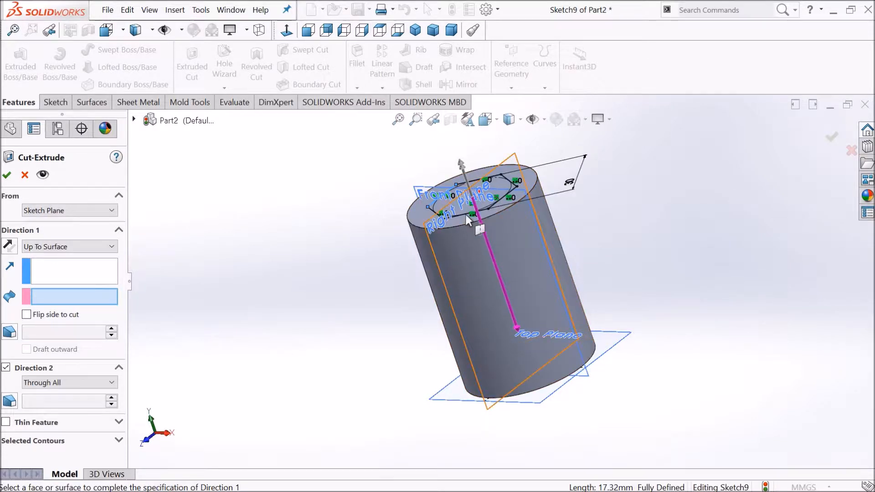
pyautogui.moveTo(475, 328); pyautogui.dragTo(454, 218, button='middle')
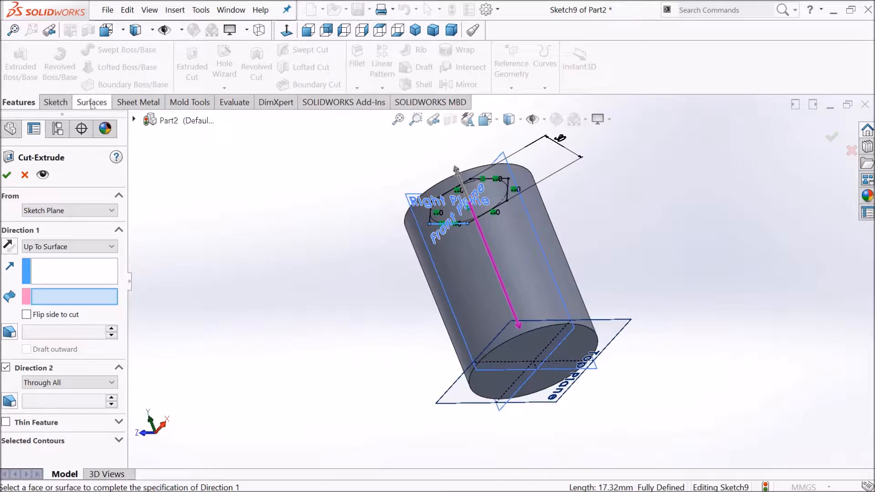
pyautogui.click(483, 393)
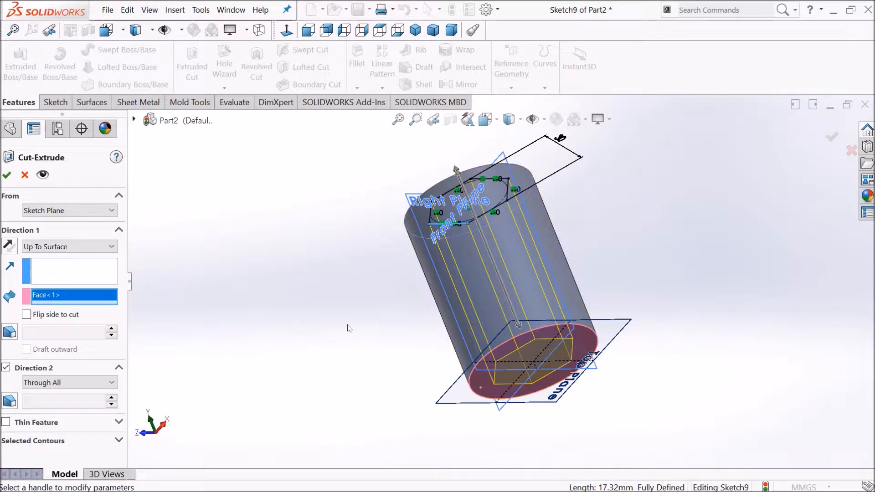
# Step: Add a 6° draft to the first direction of the Up To Surface cut and complete the Extruded Cut
pyautogui.moveTo(339, 333); pyautogui.dragTo(386, 346, button='middle')
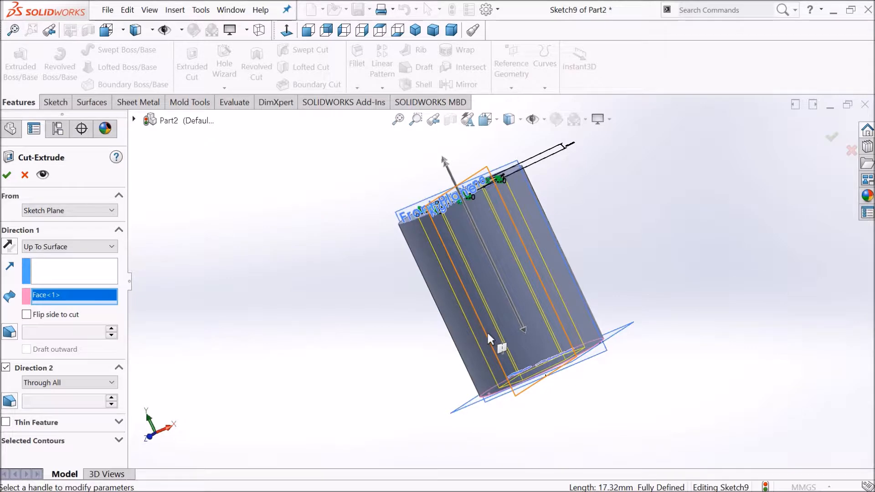
pyautogui.moveTo(464, 302); pyautogui.dragTo(503, 387, button='middle')
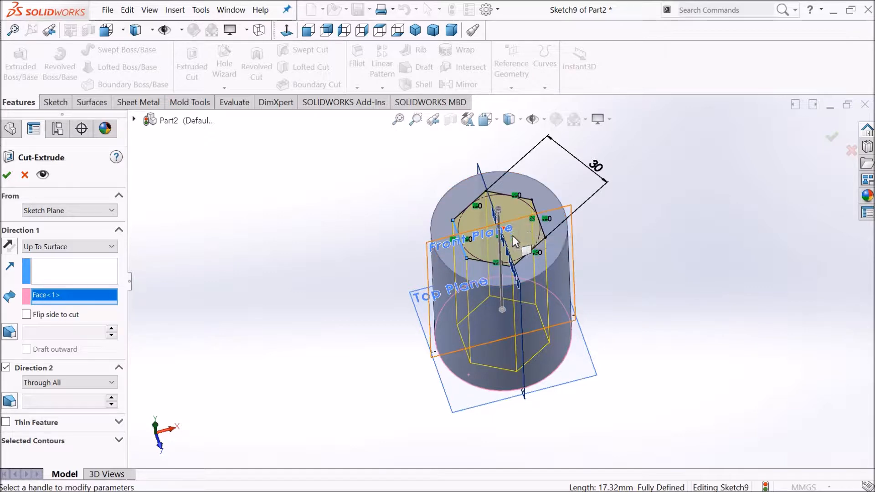
pyautogui.moveTo(481, 297); pyautogui.dragTo(553, 355, button='middle')
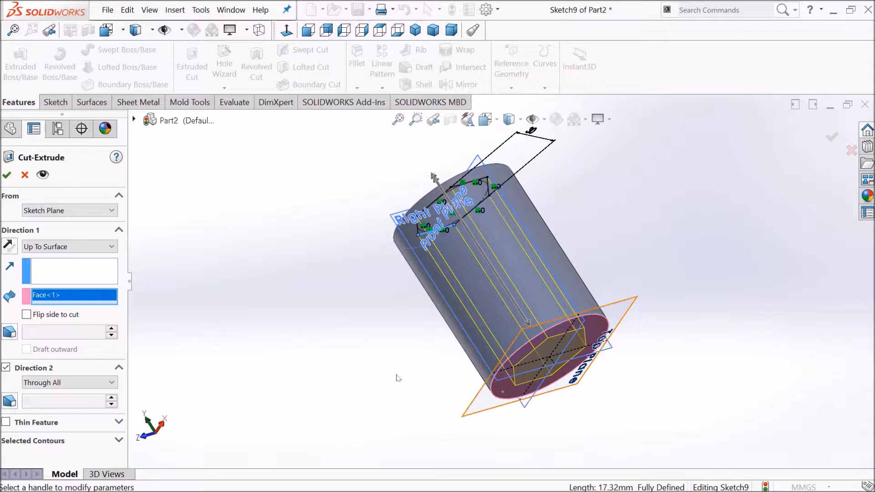
pyautogui.click(98, 246)
pyautogui.click(97, 246)
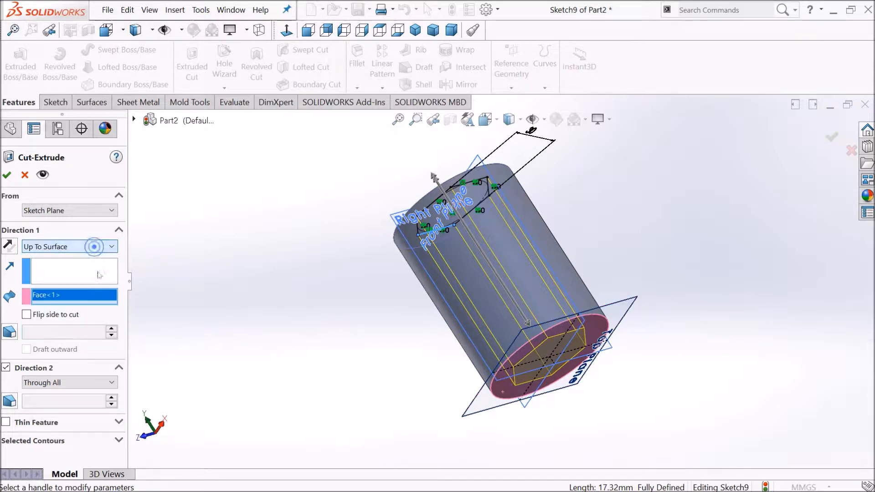
pyautogui.click(10, 333)
pyautogui.click(111, 336)
pyautogui.click(111, 337)
pyautogui.moveTo(383, 303); pyautogui.dragTo(428, 323, button='middle')
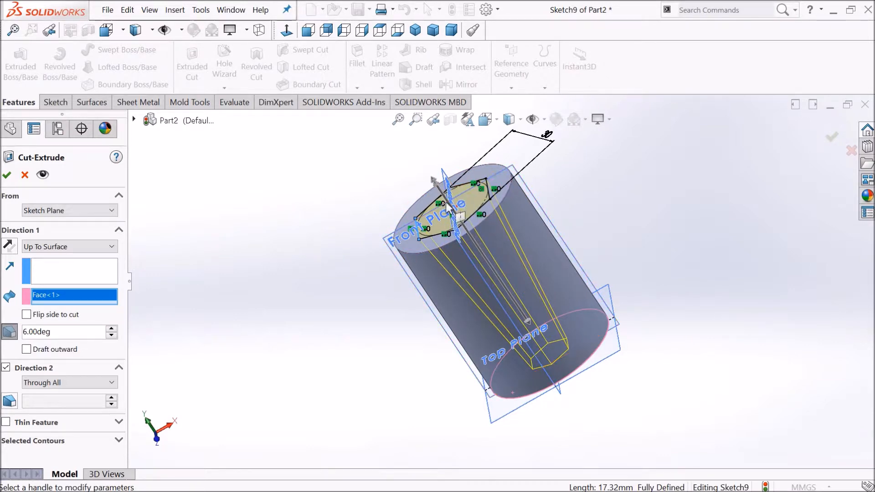
pyautogui.moveTo(515, 351); pyautogui.dragTo(469, 278, button='middle')
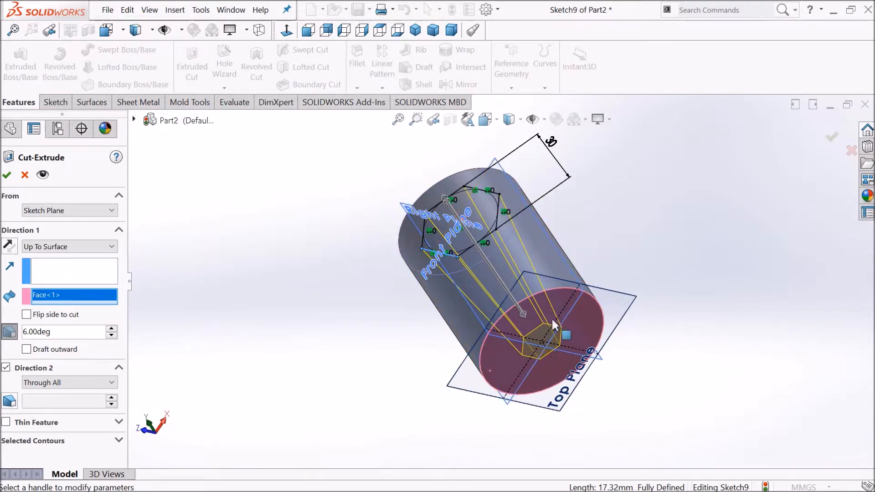
pyautogui.moveTo(393, 304); pyautogui.dragTo(479, 278, button='middle')
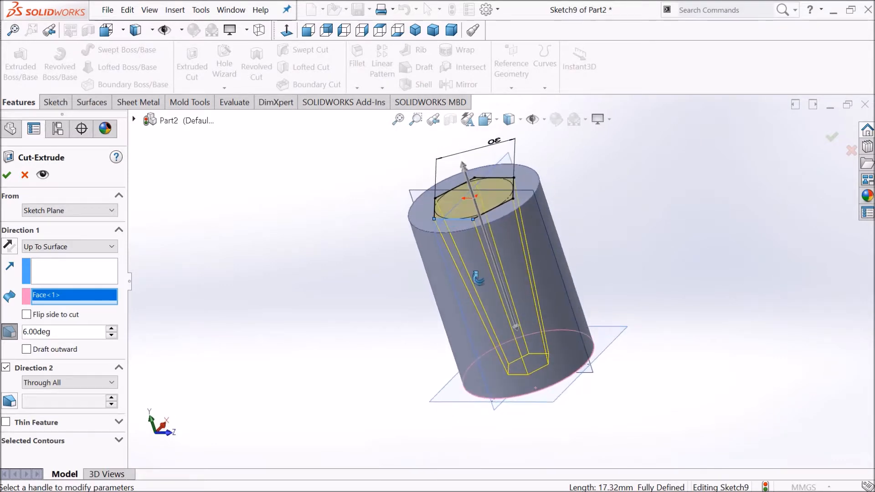
pyautogui.click(6, 174)
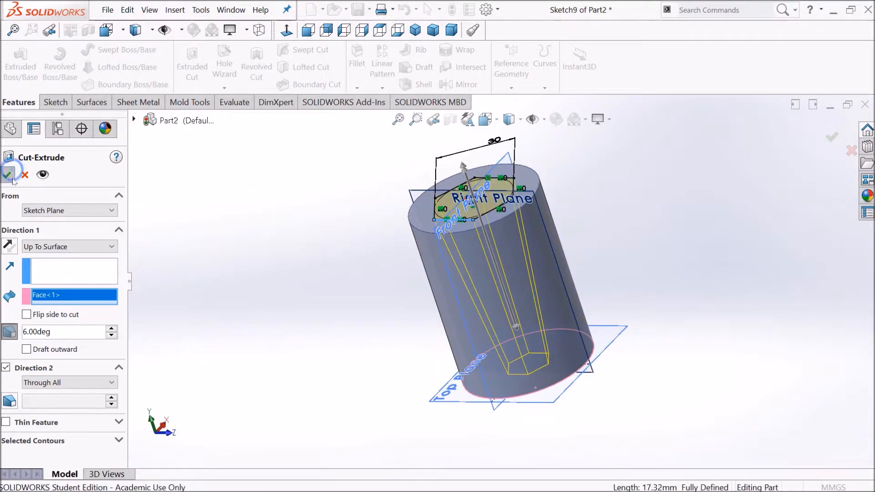
# Step: Delete the extruded cut feature and then its remaining hexagon sketch from the design tree
pyautogui.moveTo(437, 290); pyautogui.dragTo(460, 287, button='middle')
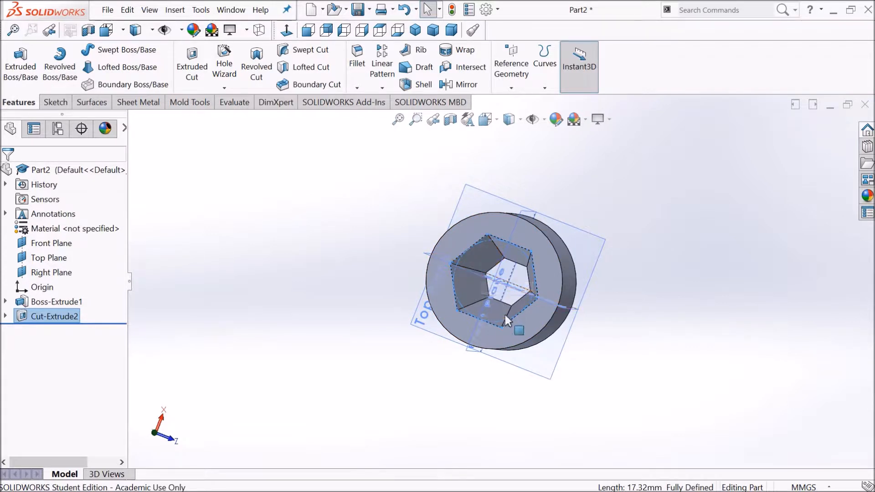
pyautogui.moveTo(503, 365); pyautogui.dragTo(316, 291, button='middle')
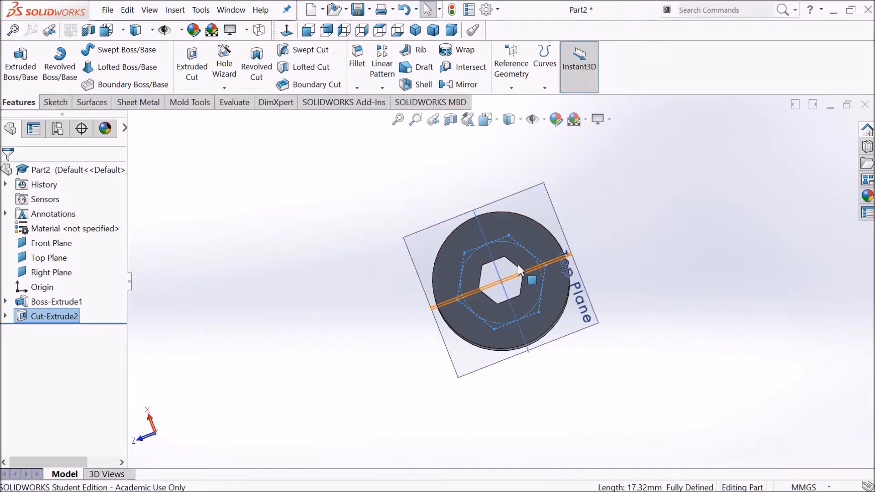
pyautogui.moveTo(384, 316); pyautogui.dragTo(551, 266, button='middle')
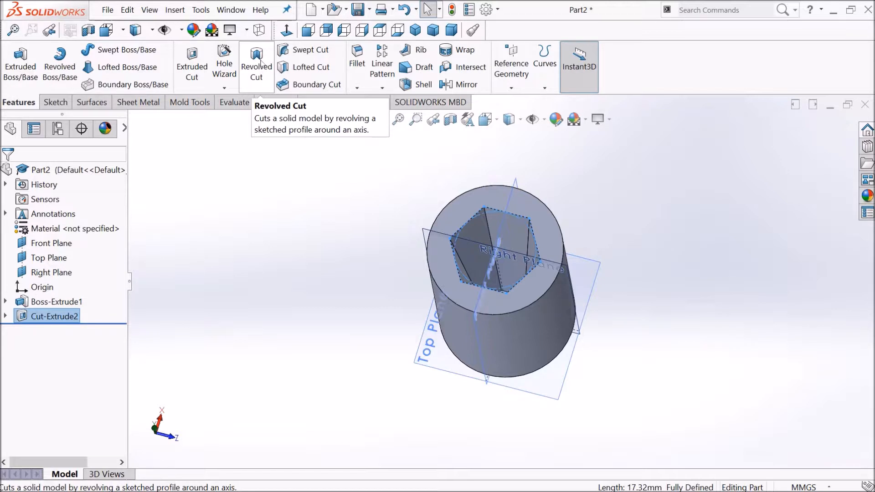
pyautogui.rightClick(40, 312)
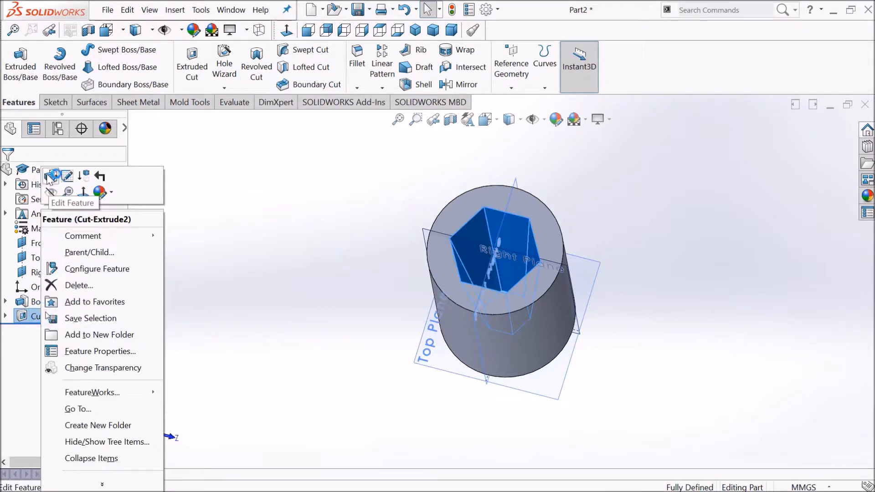
pyautogui.click(82, 285)
pyautogui.click(520, 168)
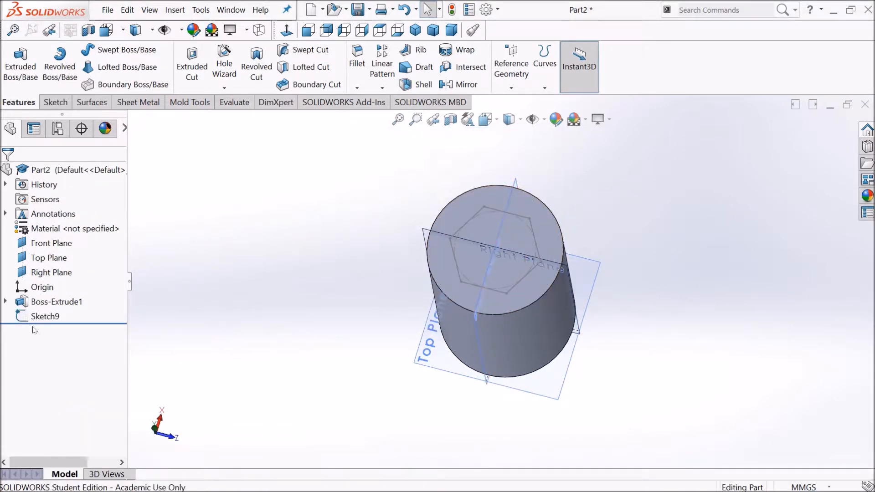
pyautogui.click(42, 316)
pyautogui.rightClick(41, 316)
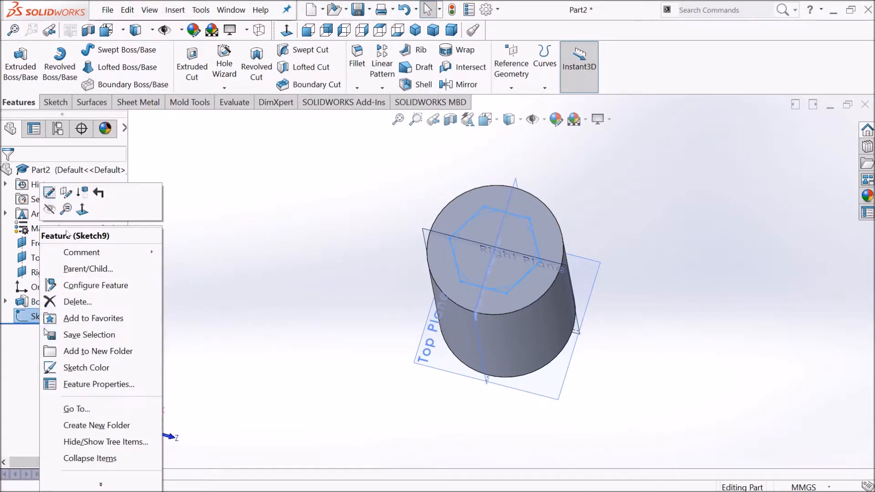
pyautogui.click(74, 302)
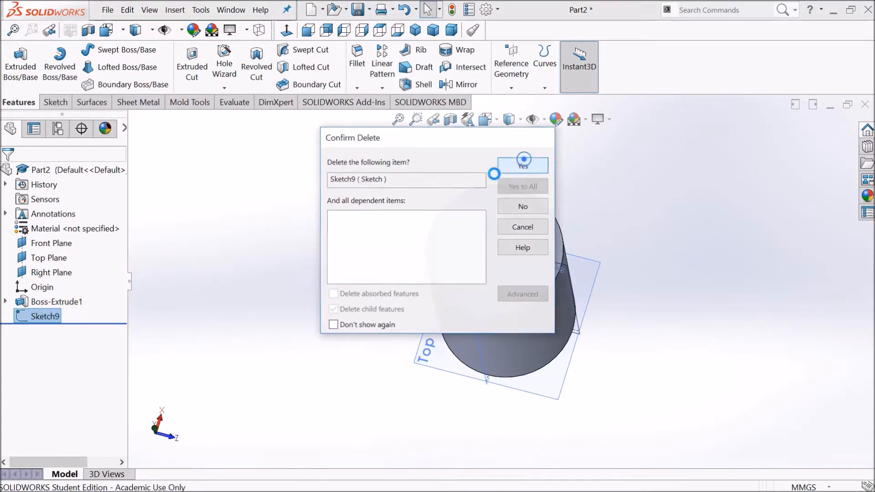
pyautogui.click(505, 164)
# Step: Start a new sketch on the Front Plane and orient the view normal to it
pyautogui.moveTo(389, 325); pyautogui.dragTo(414, 286, button='middle')
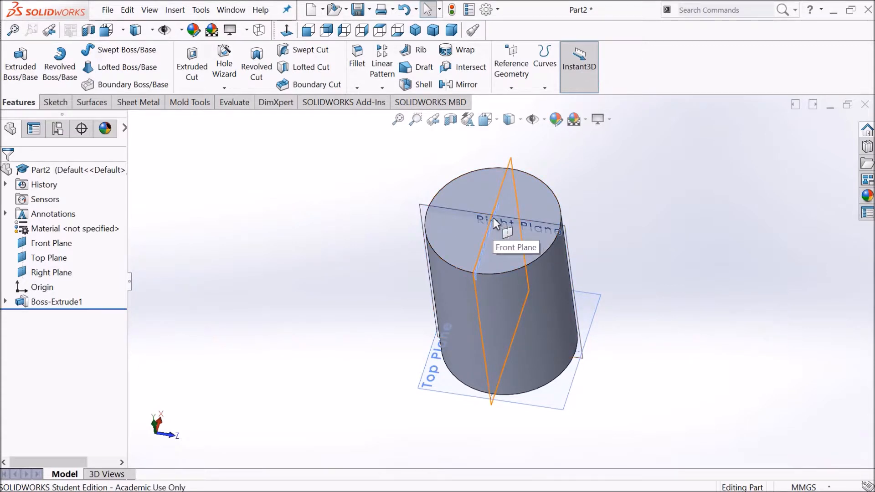
pyautogui.moveTo(380, 390); pyautogui.dragTo(390, 308, button='middle')
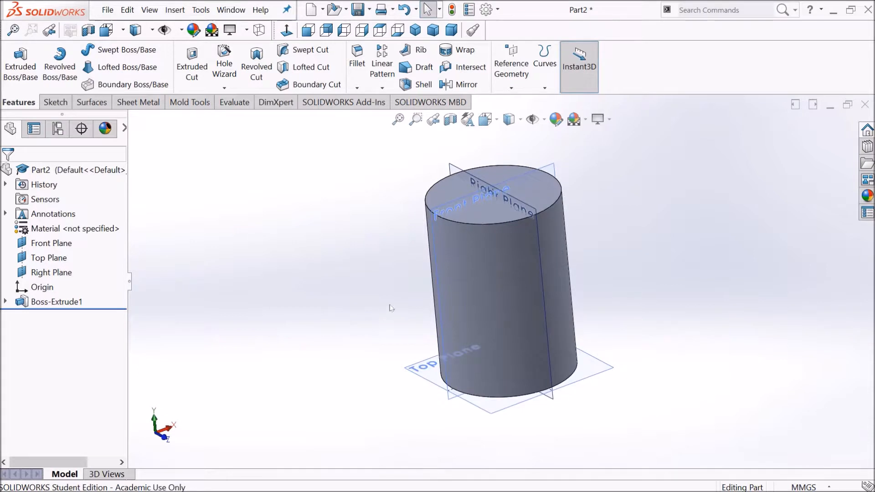
pyautogui.click(468, 202)
pyautogui.click(512, 173)
pyautogui.click(486, 119)
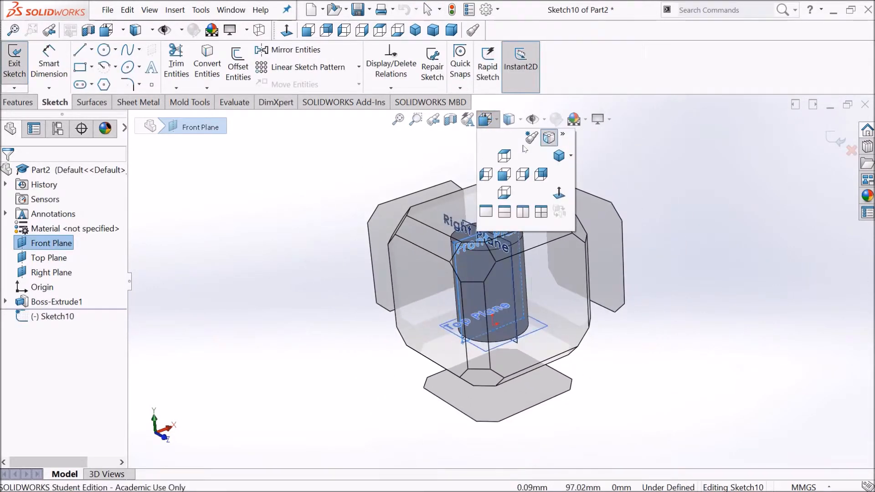
pyautogui.click(558, 195)
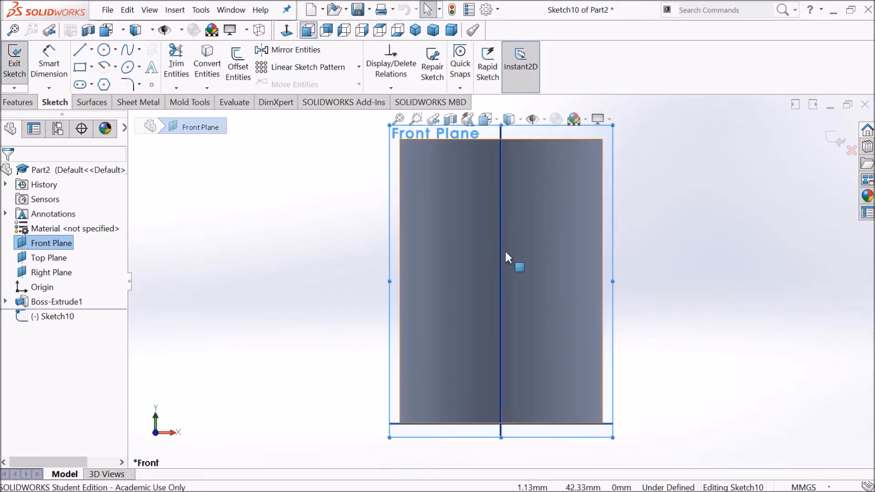
# Step: Draw a closed line profile from the top edge: down about 15 mm, angled to the centre axis, then up the axis
pyautogui.scroll(1, 504, 252)
pyautogui.scroll(-2, 530, 155)
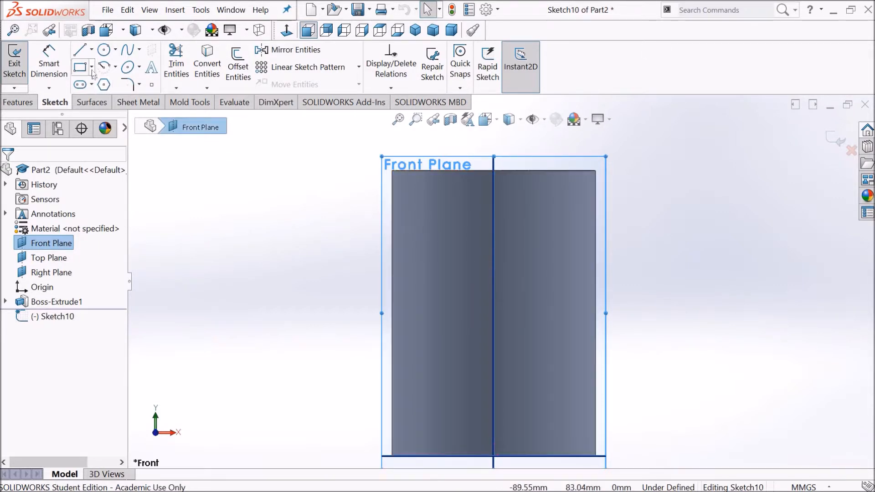
pyautogui.click(80, 50)
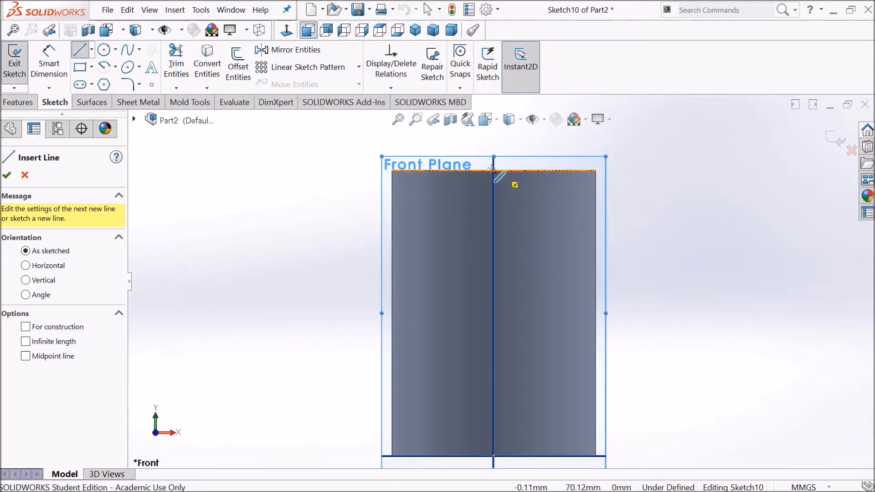
pyautogui.click(476, 170)
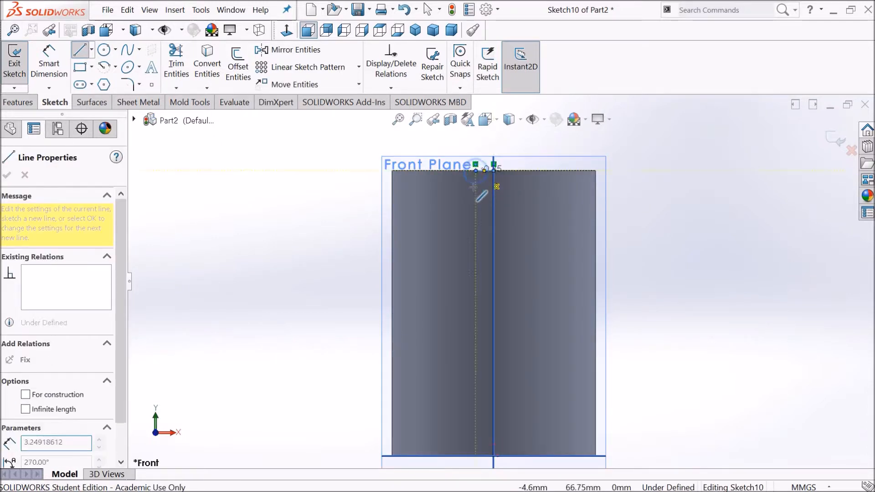
pyautogui.click(475, 231)
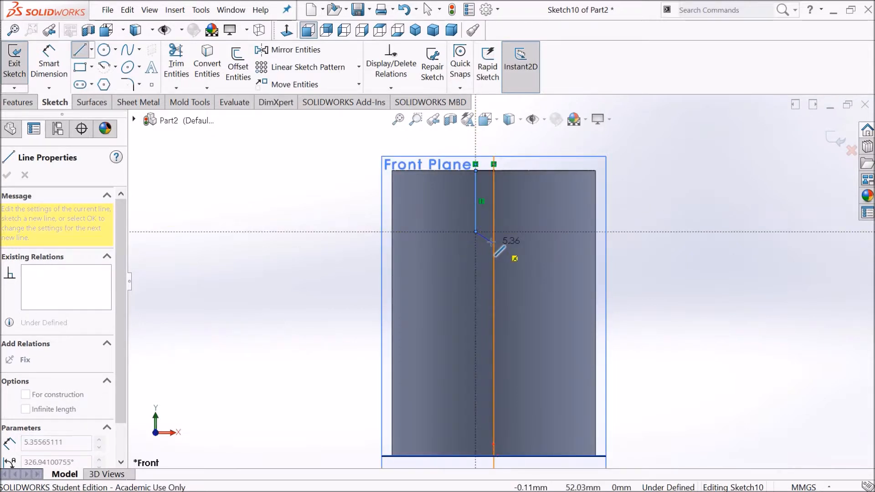
pyautogui.click(494, 244)
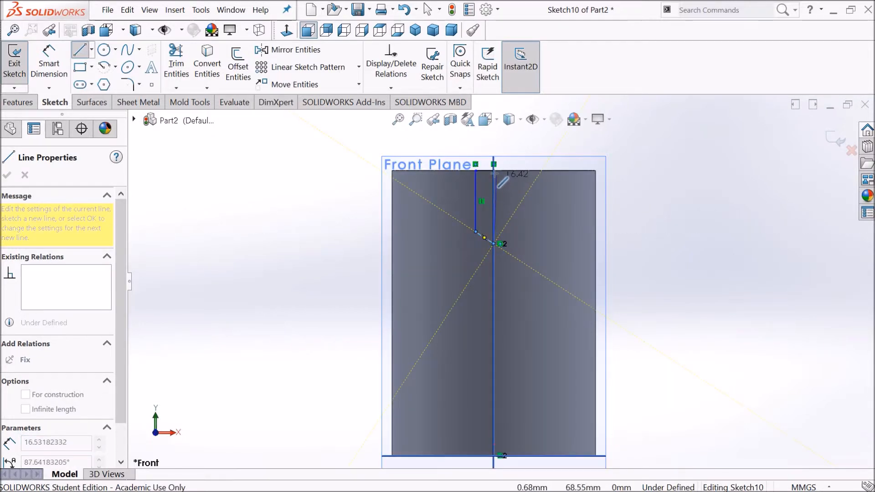
pyautogui.click(493, 171)
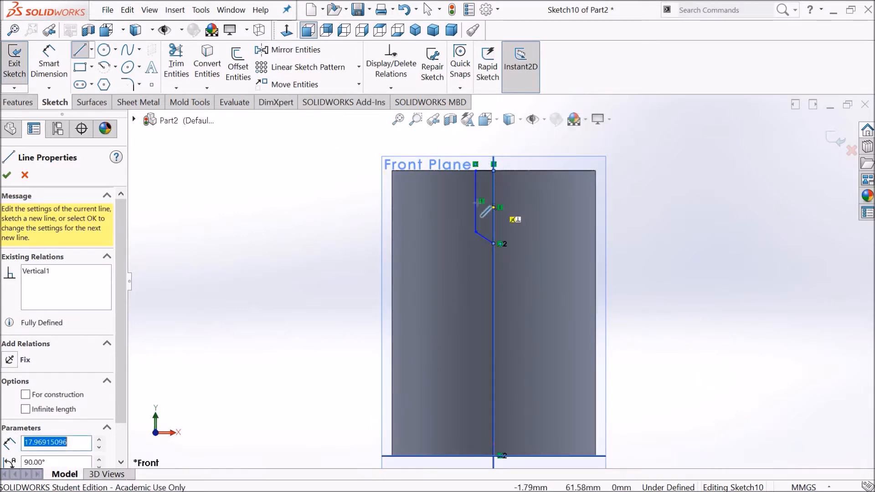
pyautogui.press('Escape')
# Step: Dimension the profile's short top edge to 5 mm
pyautogui.click(49, 81)
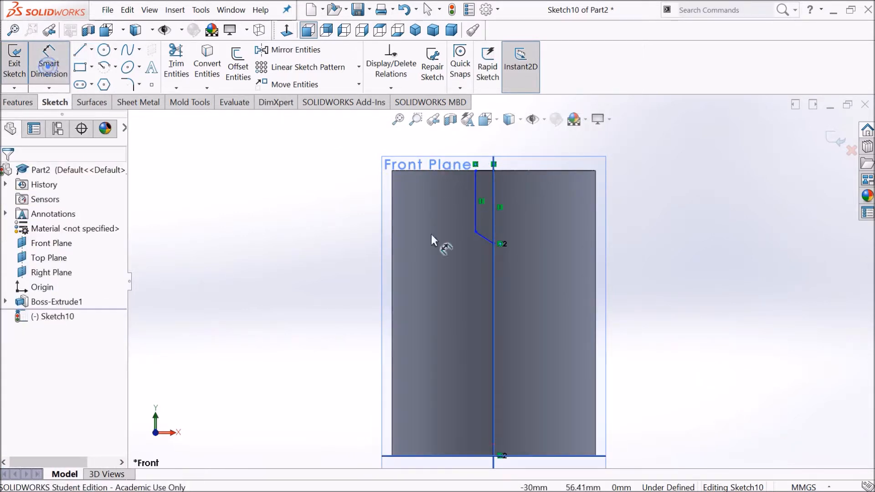
pyautogui.click(482, 172)
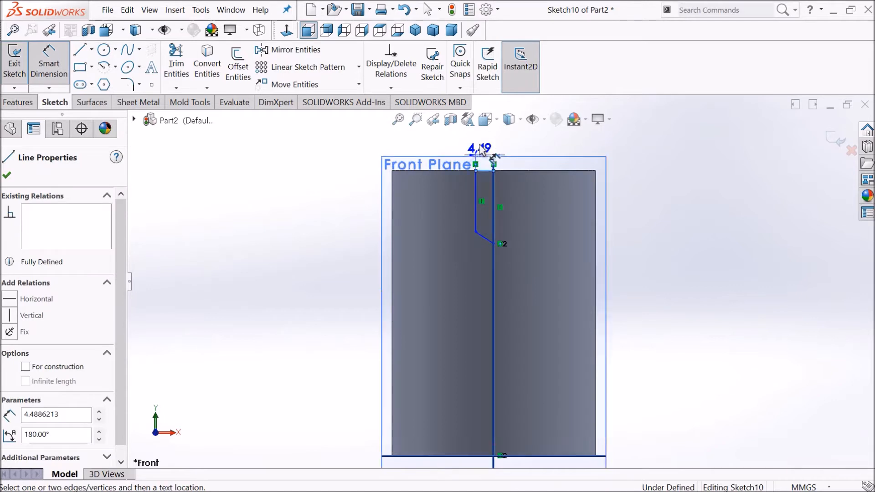
pyautogui.click(492, 137)
pyautogui.write('5')
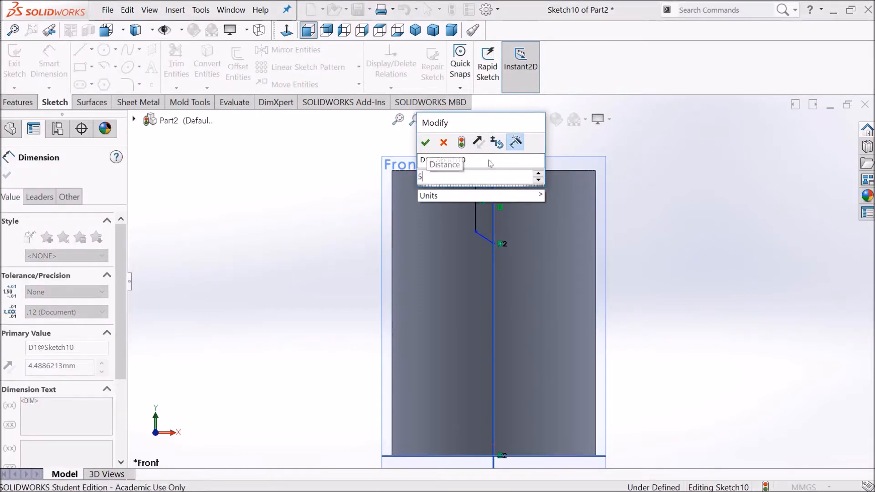
pyautogui.press('Return')
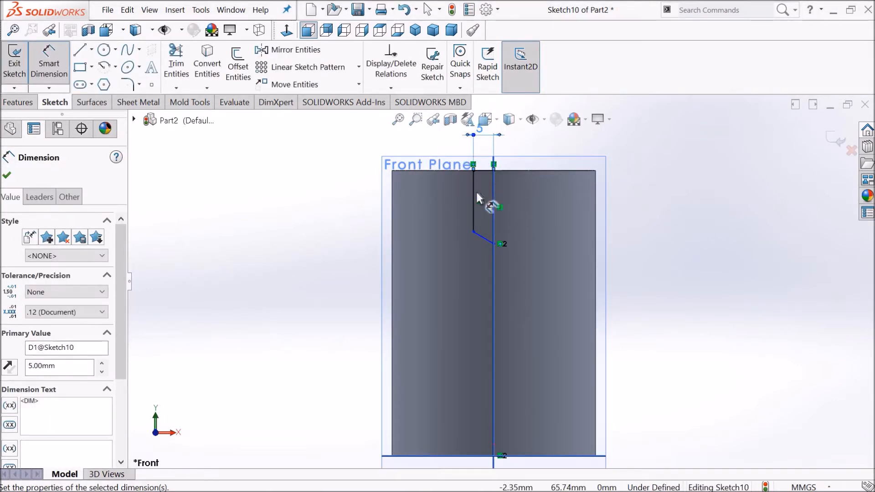
# Step: Dimension the profile's outer vertical line to 15 mm
pyautogui.click(472, 177)
pyautogui.click(417, 200)
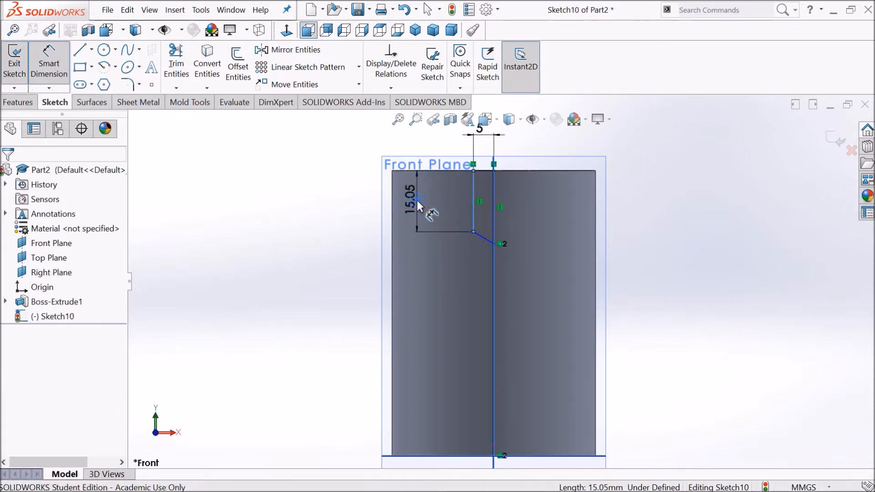
pyautogui.write('15')
pyautogui.press('Return')
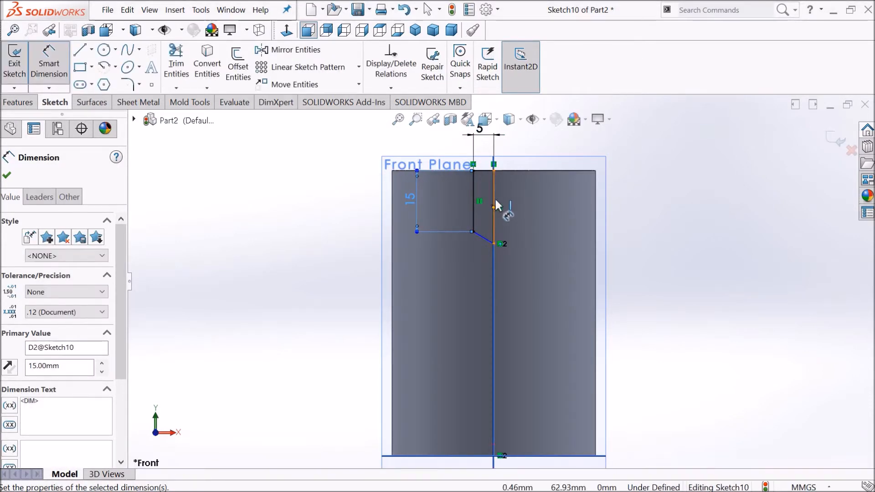
# Step: Dimension the profile's line along the centre axis to 20 mm
pyautogui.click(494, 197)
pyautogui.click(643, 197)
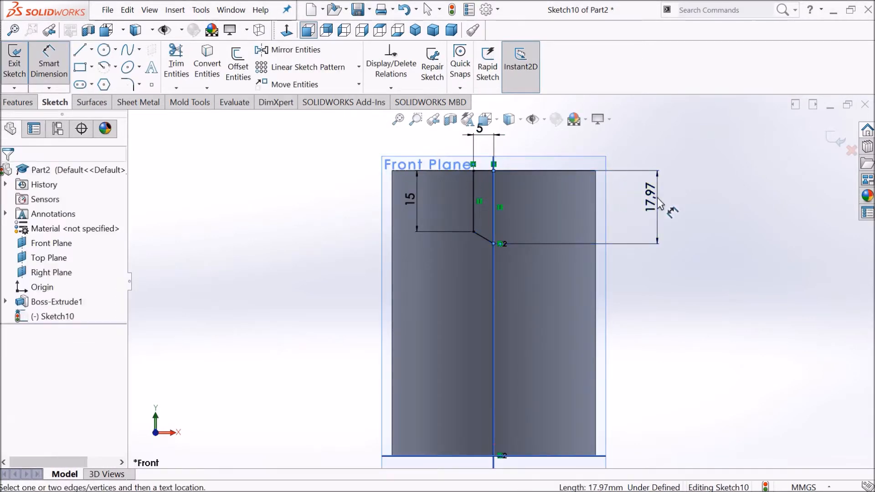
pyautogui.write('20')
pyautogui.press('Return')
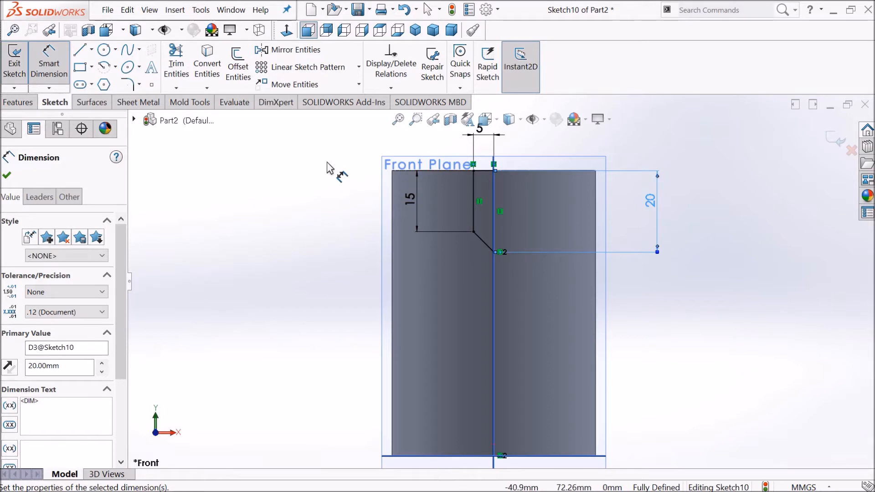
pyautogui.press('Escape')
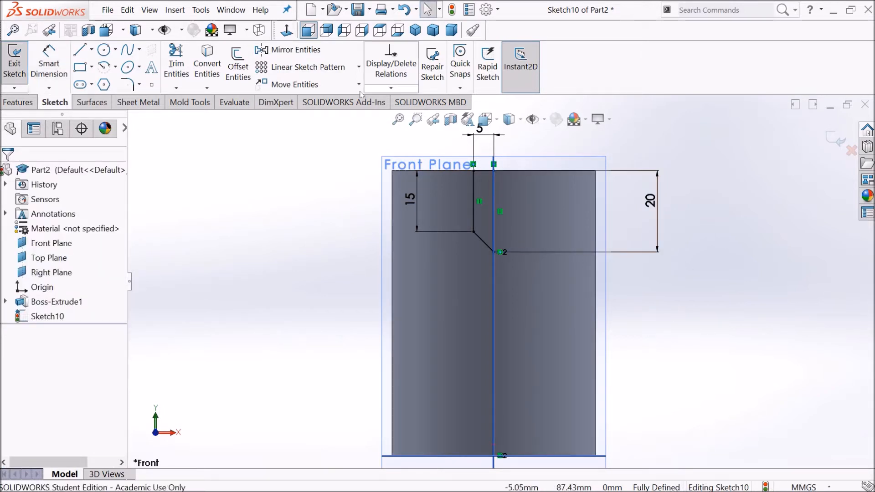
pyautogui.click(21, 103)
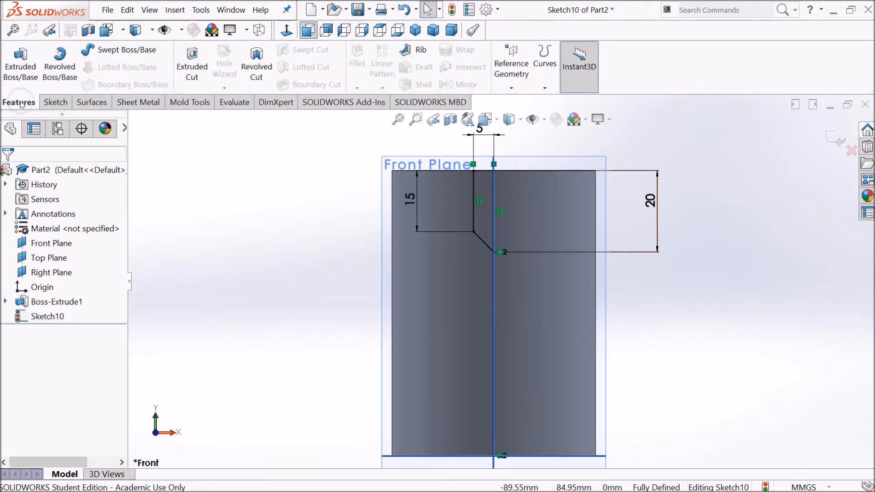
# Step: Start a Revolved Cut and pick the profile's line along the centre axis as the axis of revolution
pyautogui.click(262, 77)
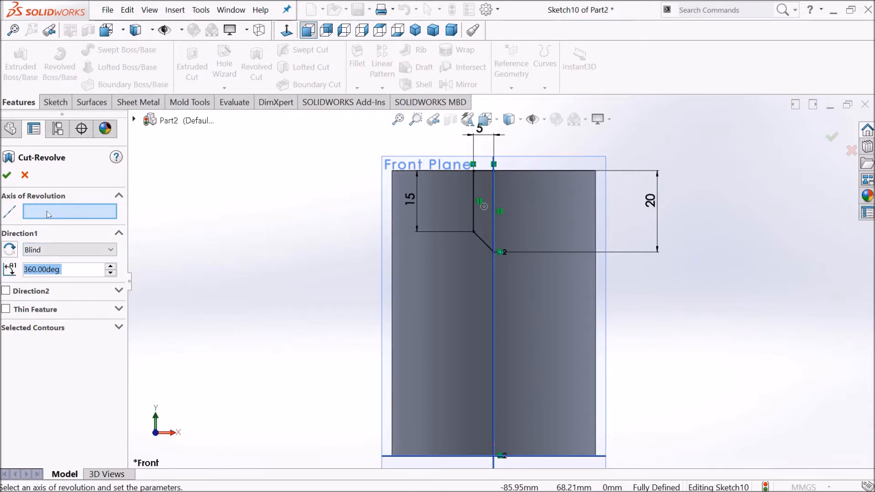
pyautogui.click(493, 182)
pyautogui.moveTo(452, 256); pyautogui.dragTo(487, 212, button='middle')
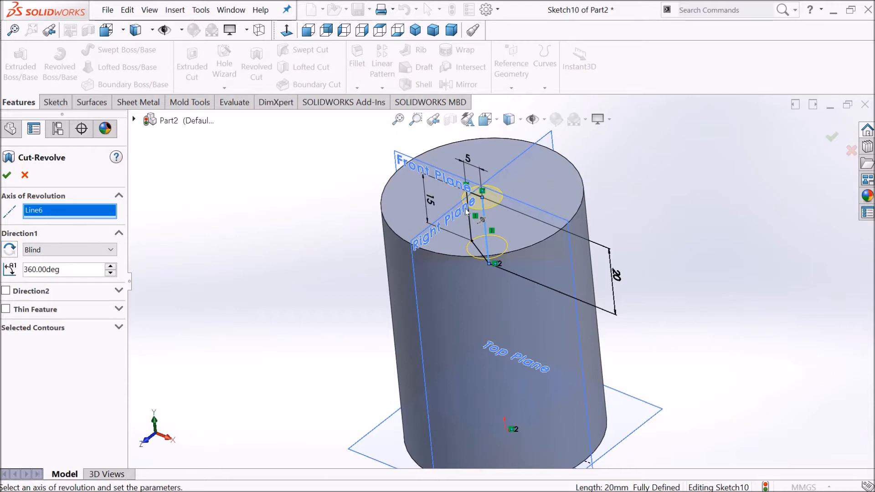
# Step: Lower the revolve angle to 333 deg and reverse the cut's direction
pyautogui.click(91, 250)
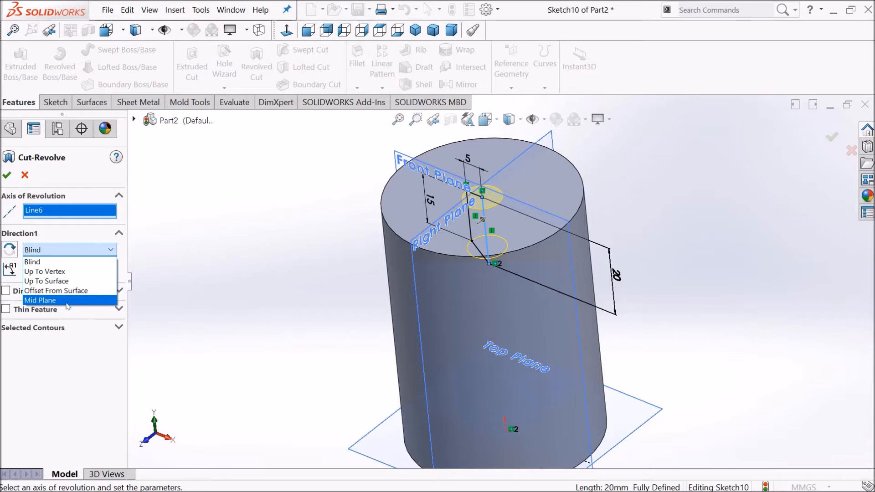
pyautogui.click(57, 263)
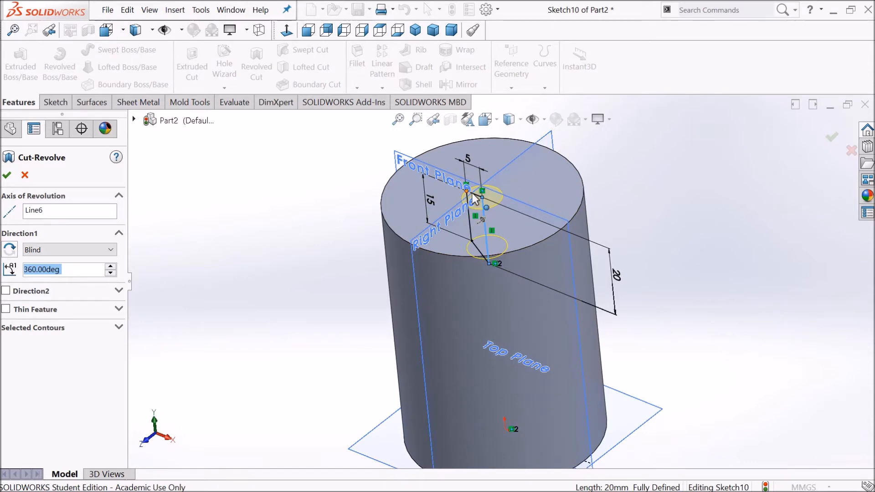
pyautogui.scroll(-5, 479, 201)
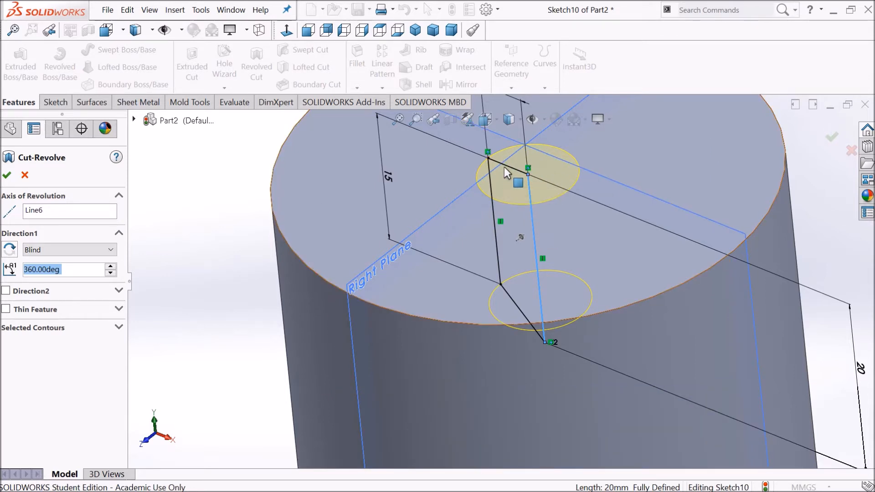
pyautogui.click(115, 275)
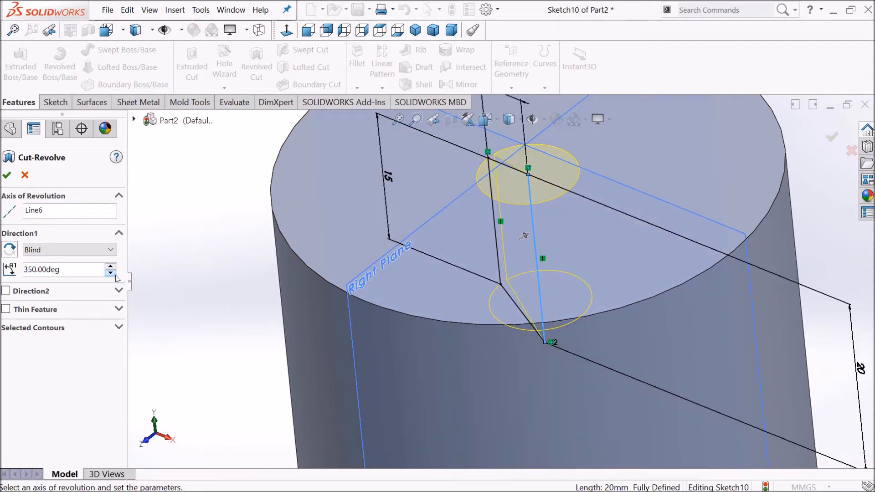
pyautogui.click(110, 273)
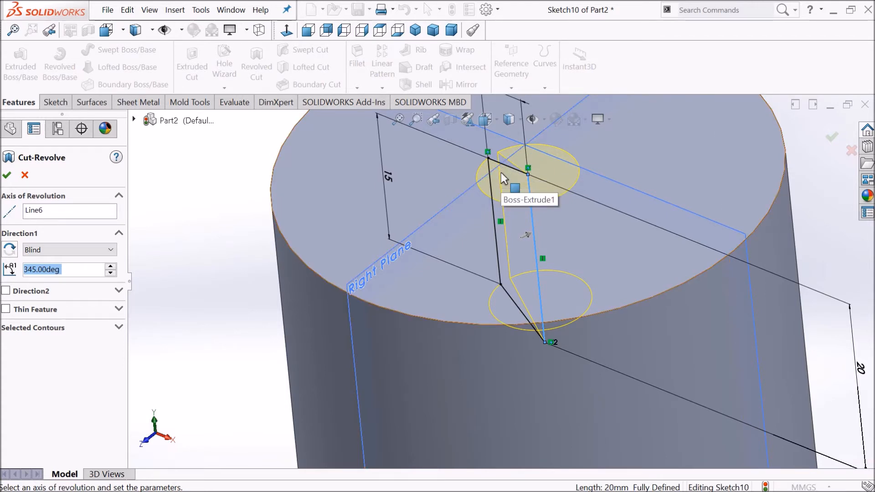
pyautogui.click(114, 272)
pyautogui.tripleClick(114, 272)
pyautogui.tripleClick(114, 272)
pyautogui.tripleClick(114, 273)
pyautogui.doubleClick(114, 272)
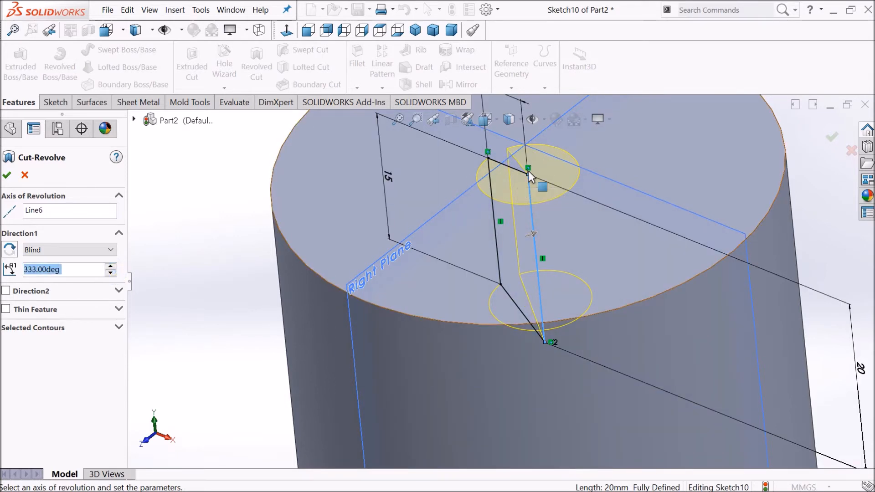
pyautogui.click(17, 249)
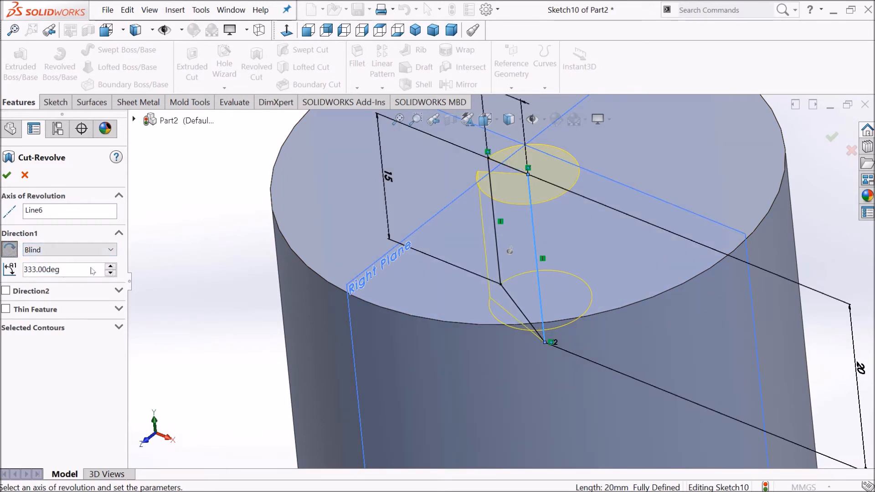
# Step: Set the revolve to Mid Plane with an angle of 270 deg and finish the cut
pyautogui.click(78, 250)
pyautogui.click(50, 299)
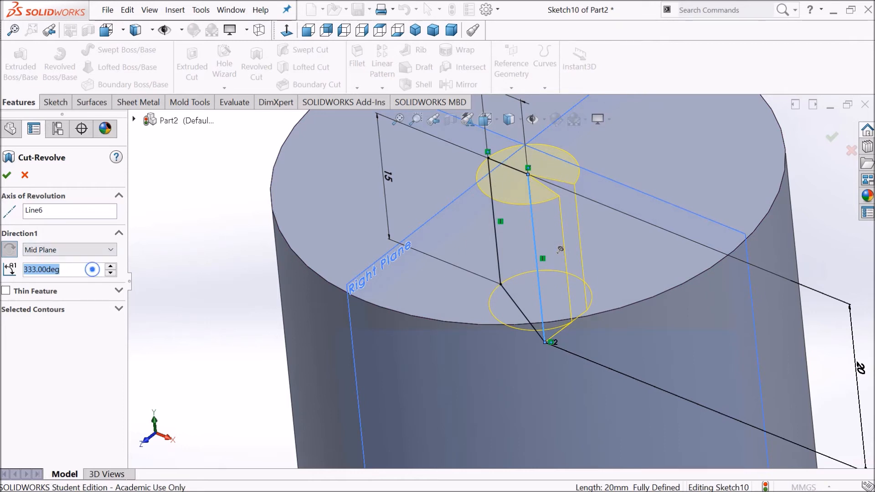
pyautogui.write('270')
pyautogui.press('Return')
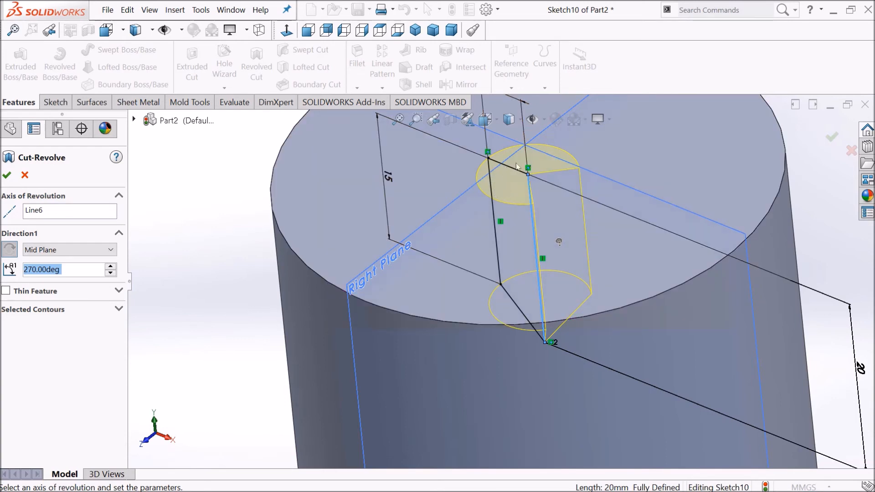
pyautogui.click(6, 175)
# Step: Examine the revolved cut through a section view along the Front Plane
pyautogui.moveTo(471, 215); pyautogui.dragTo(475, 174, button='middle')
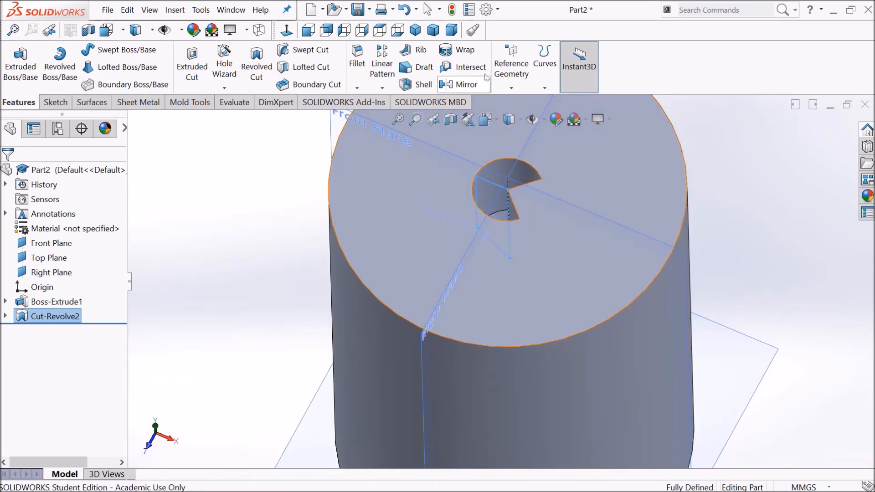
pyautogui.click(451, 120)
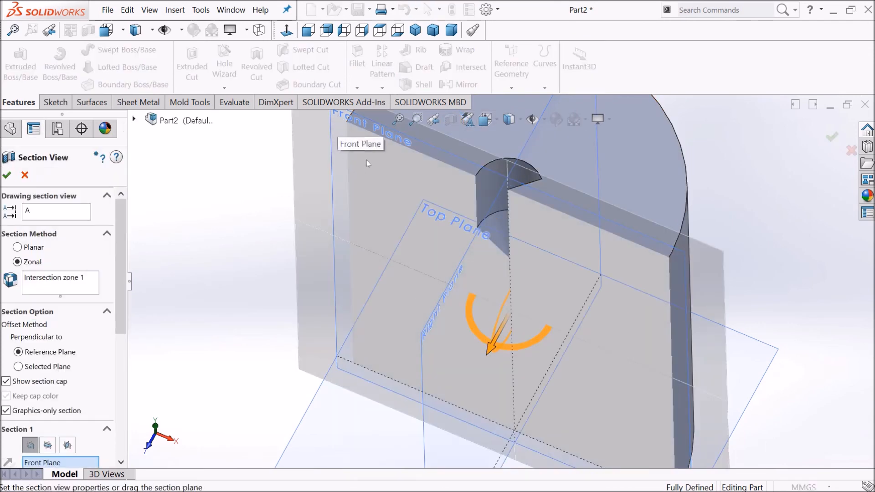
pyautogui.click(7, 175)
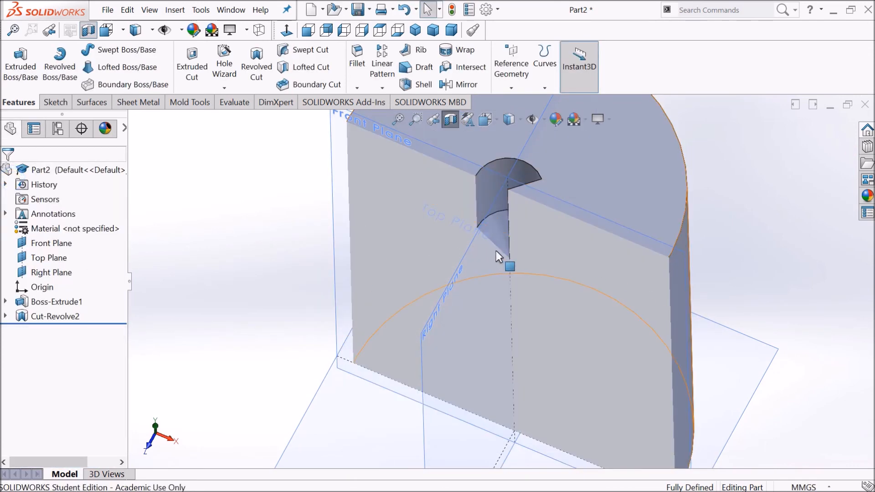
pyautogui.scroll(-8, 496, 264)
pyautogui.scroll(8, 502, 266)
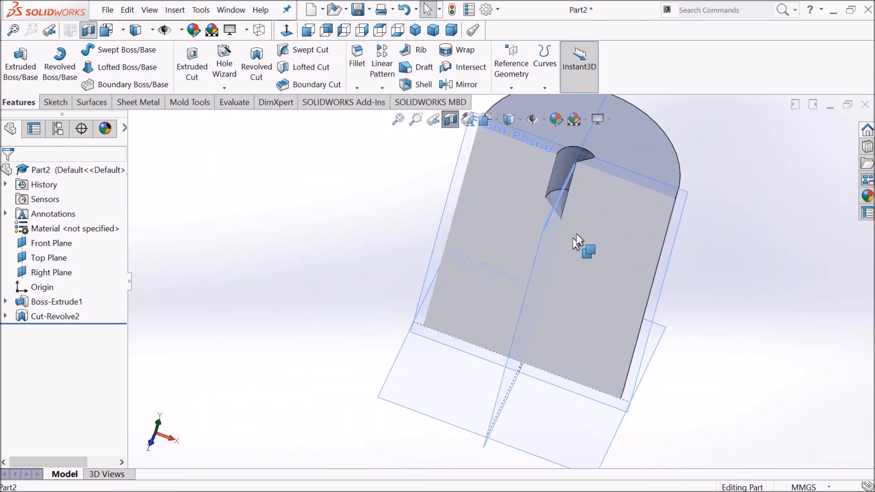